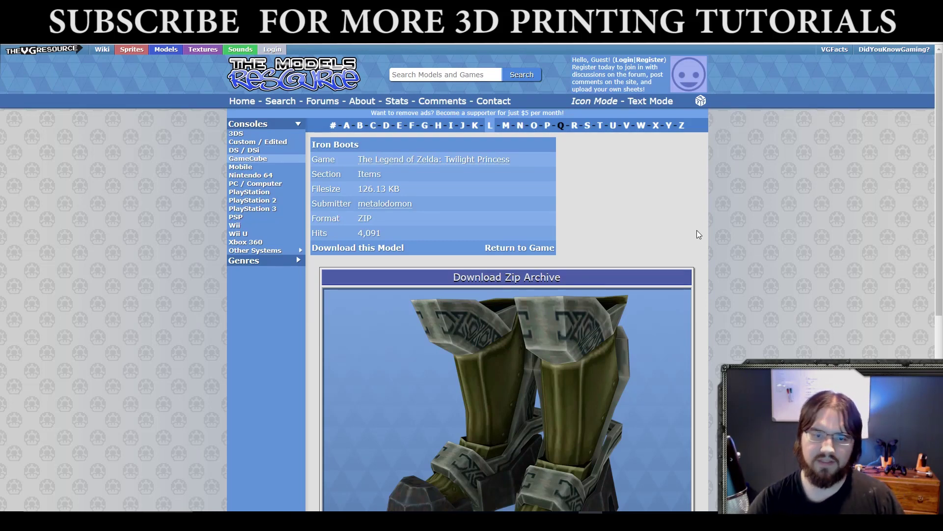
Zoom and orbit around the iron boots model to inspect it from front and side.
scroll(697, 233, down, 3)
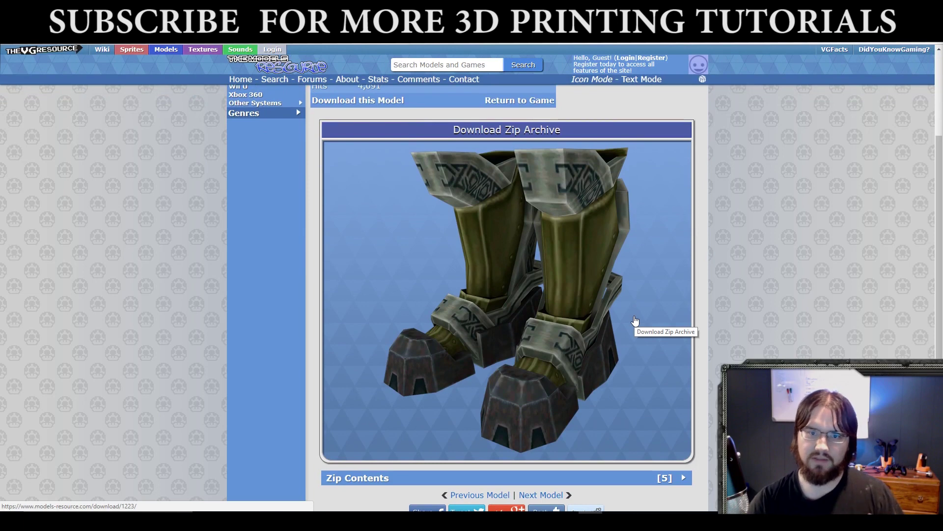
scroll(634, 320, up, 3)
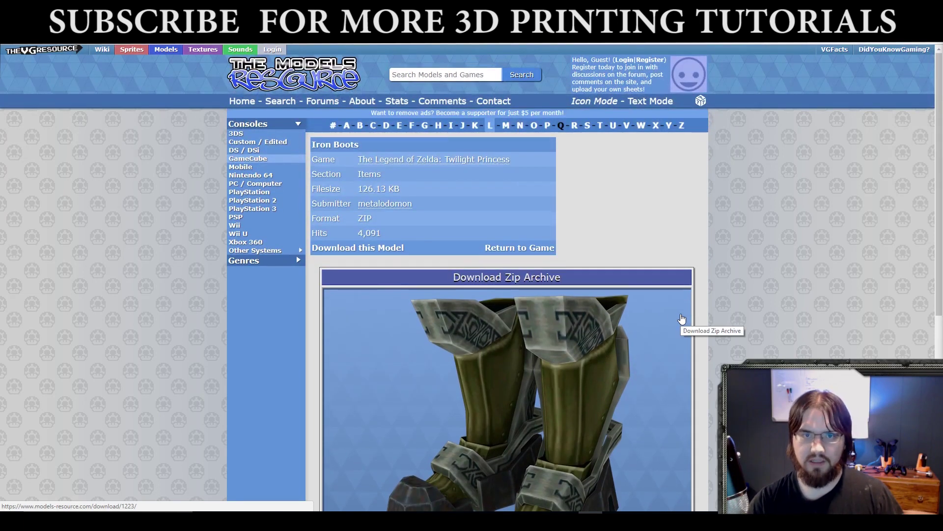
scroll(693, 313, down, 1)
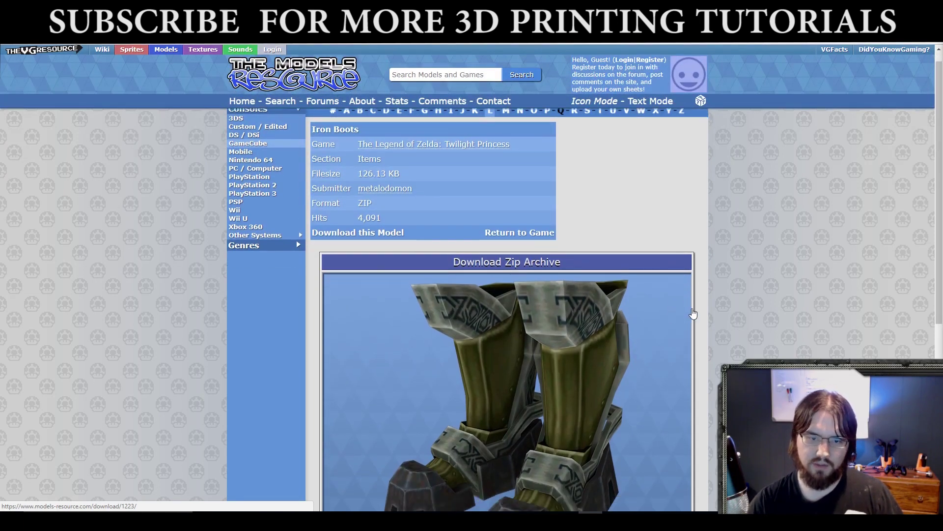
scroll(693, 313, down, 2)
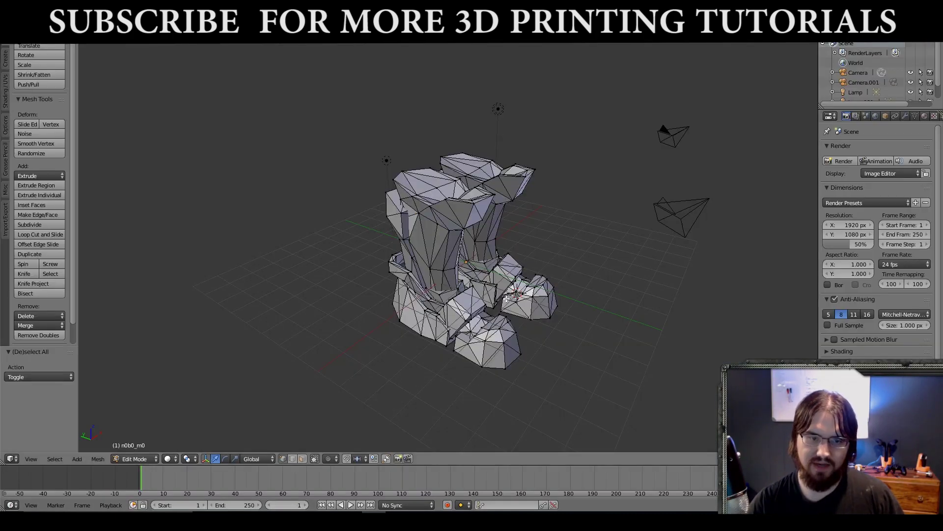
middle_drag(506, 299, 459, 290)
scroll(498, 265, up, 10)
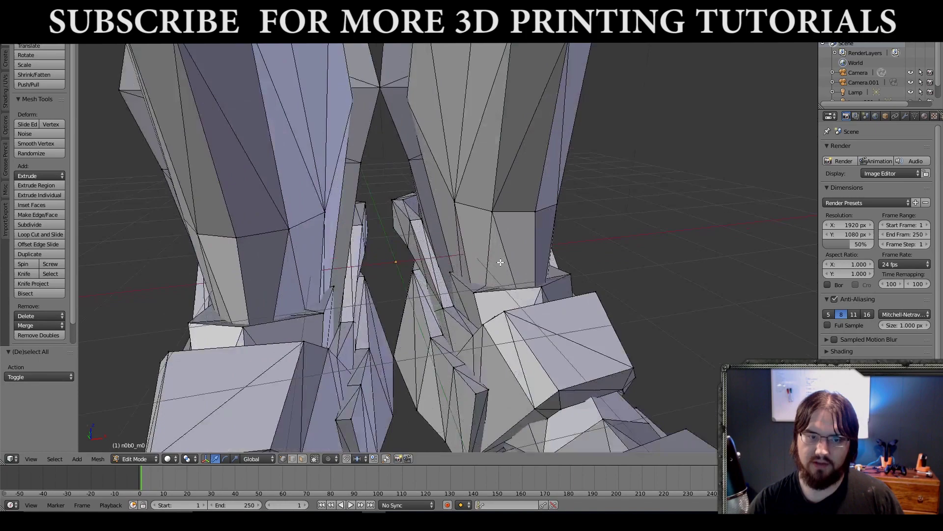
middle_drag(539, 286, 455, 263)
scroll(522, 280, down, 10)
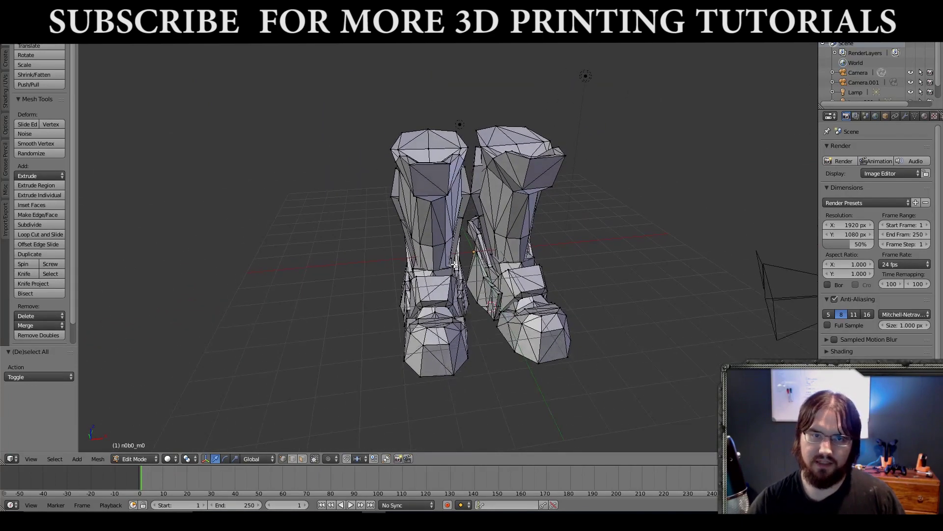
scroll(454, 264, up, 2)
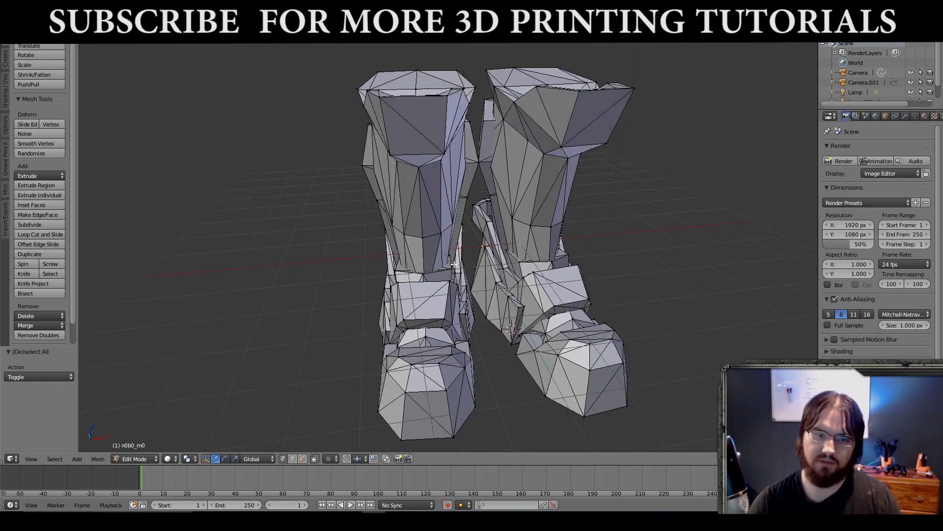
scroll(467, 255, down, 1)
scroll(470, 253, up, 1)
scroll(469, 253, up, 2)
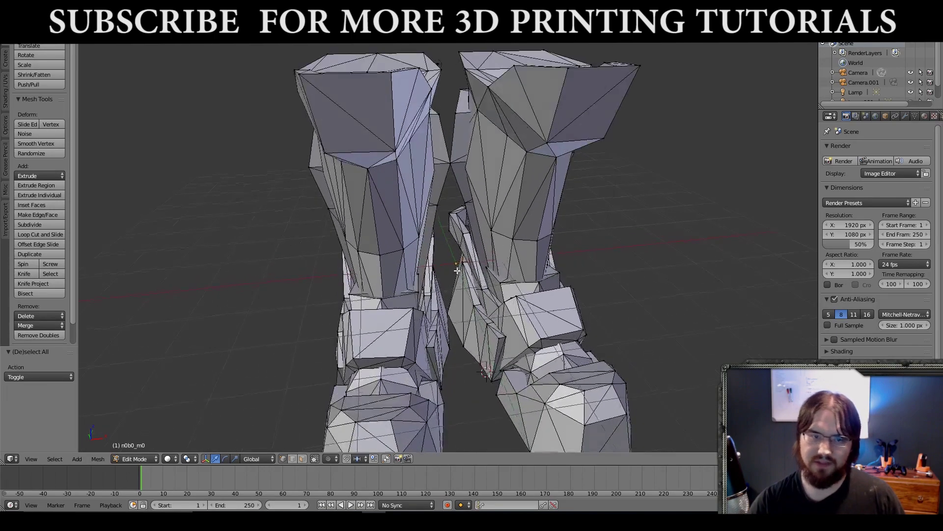
middle_drag(469, 253, 484, 273)
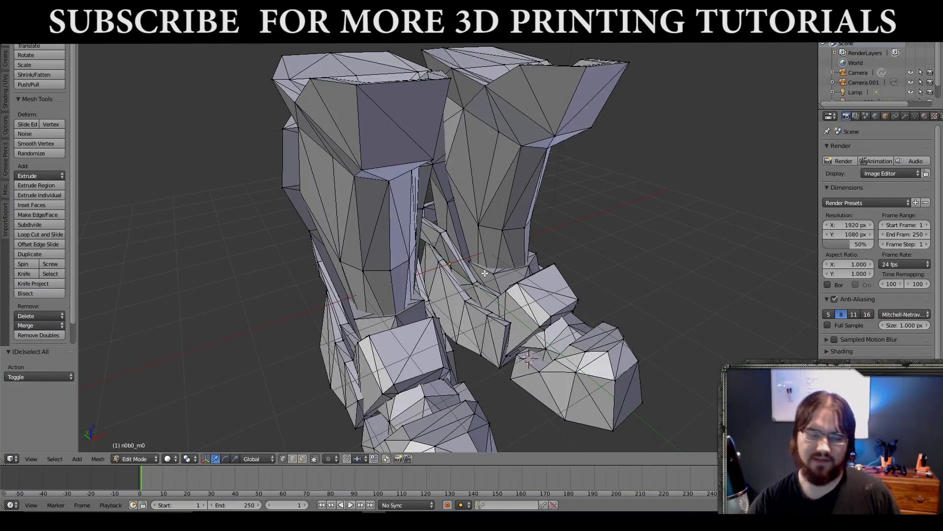
scroll(484, 273, down, 3)
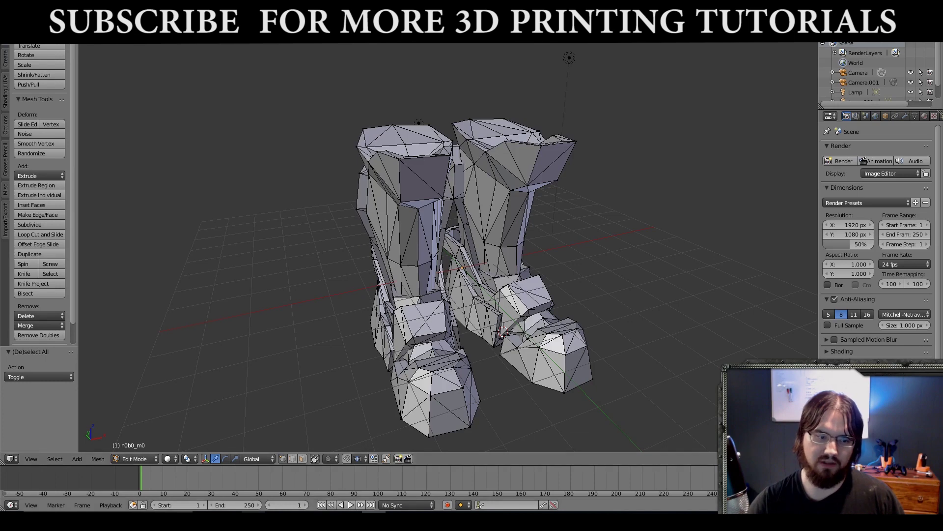
Return to the boots model web page and orbit the boots to a front view.
click(254, 512)
scroll(435, 240, up, 3)
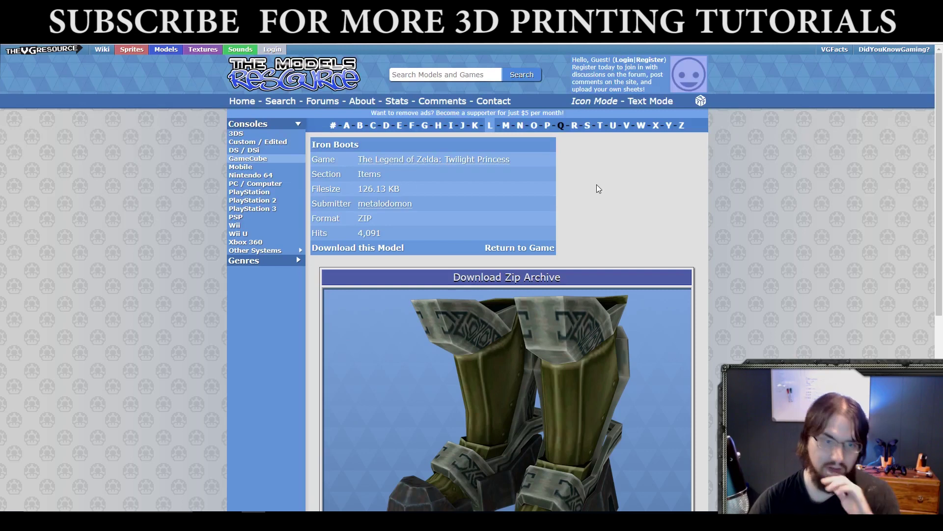
scroll(641, 247, down, 2)
scroll(643, 255, up, 2)
scroll(643, 253, down, 3)
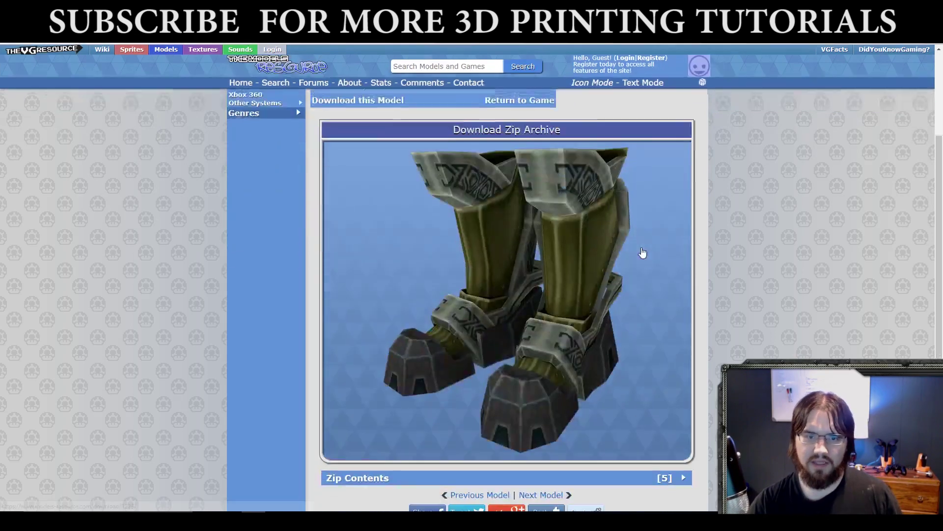
scroll(639, 250, up, 3)
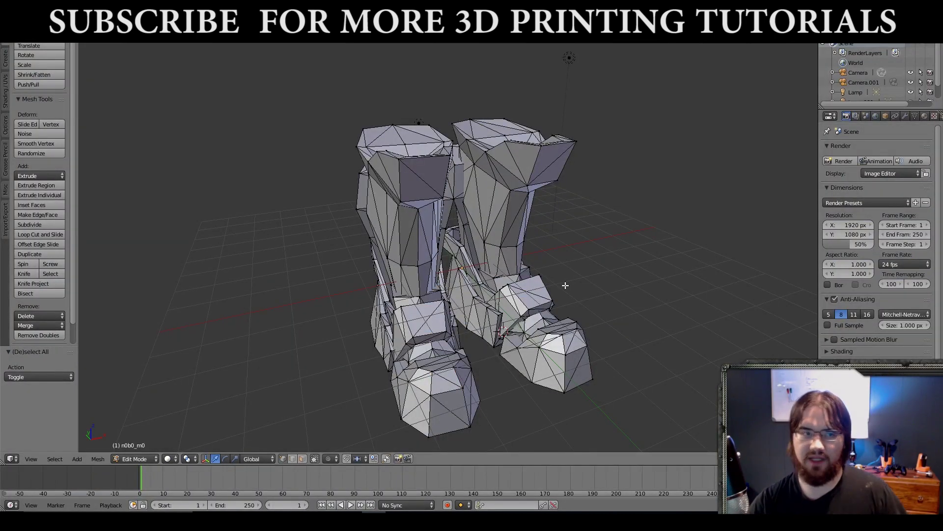
middle_drag(547, 264, 524, 270)
Check the boots mesh for non-manifold geometry, then import iron boots.obj into Meshmixer.
key(Tab)
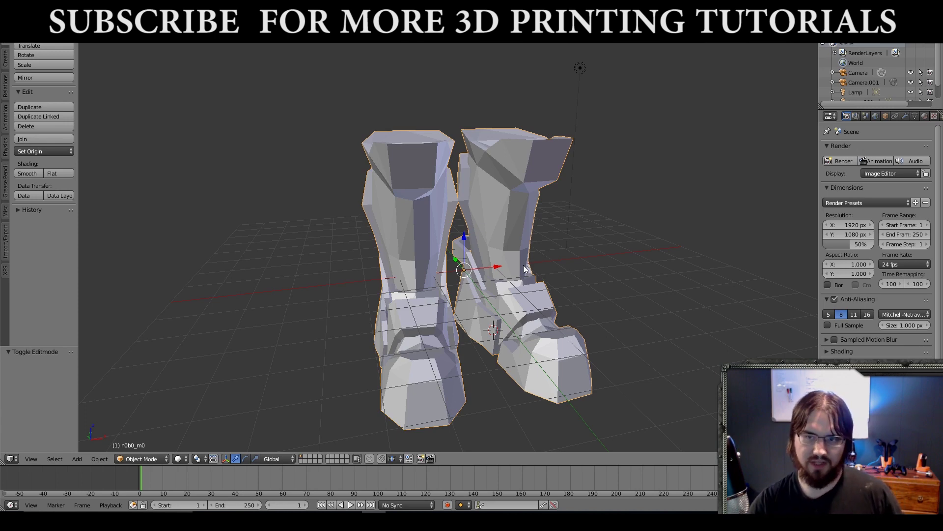
key(Tab)
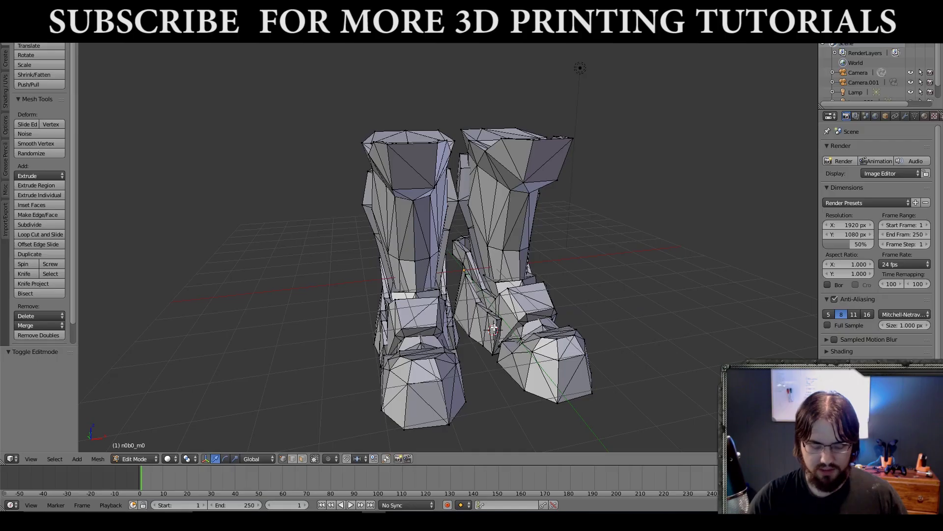
key(ctrl+shift+alt+m)
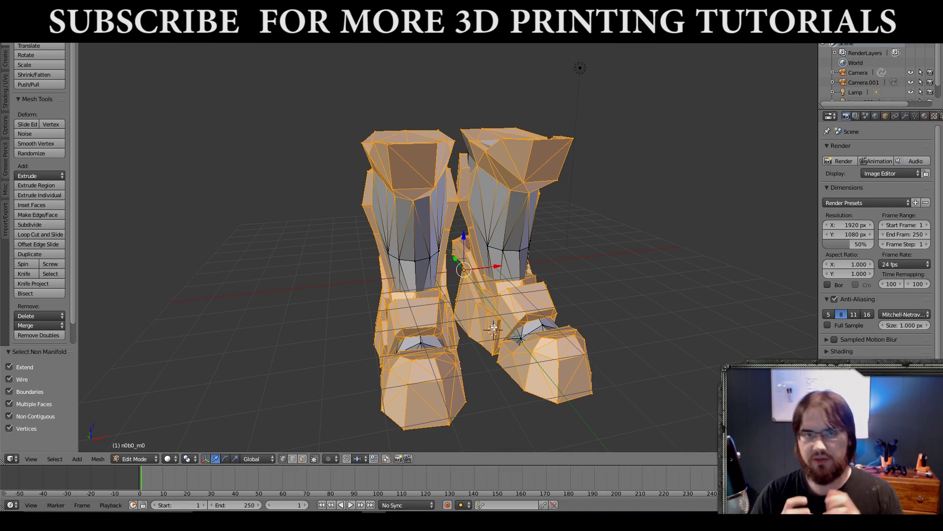
key(a)
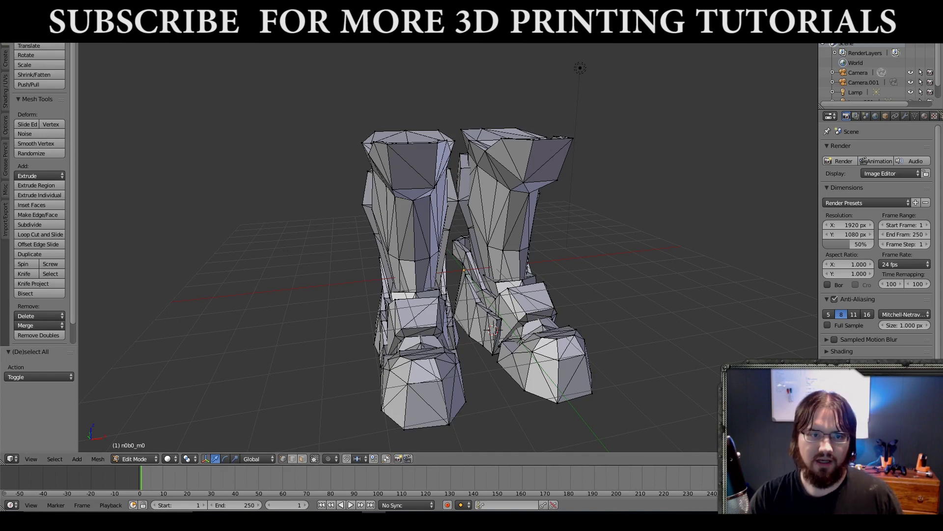
mouse_move(522, 335)
middle_down()
mouse_move(528, 325)
mouse_move(524, 339)
middle_up()
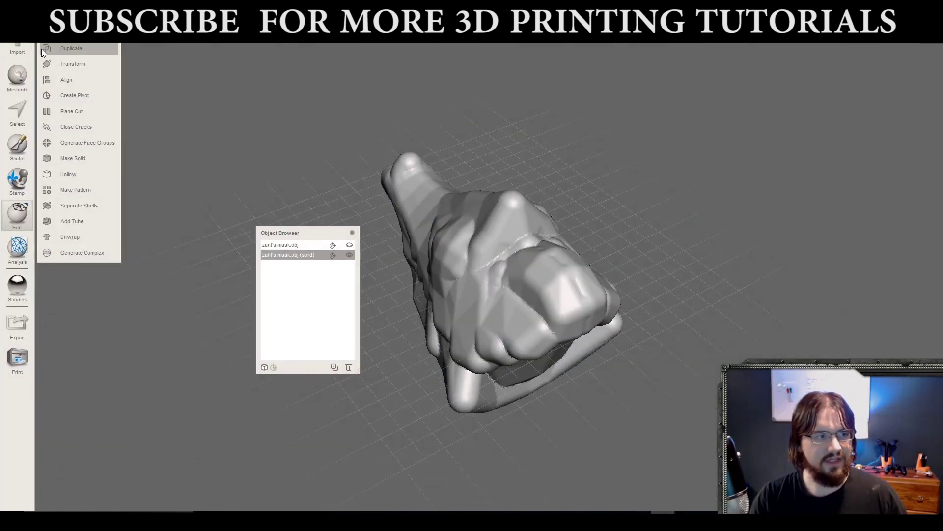
click(9, 37)
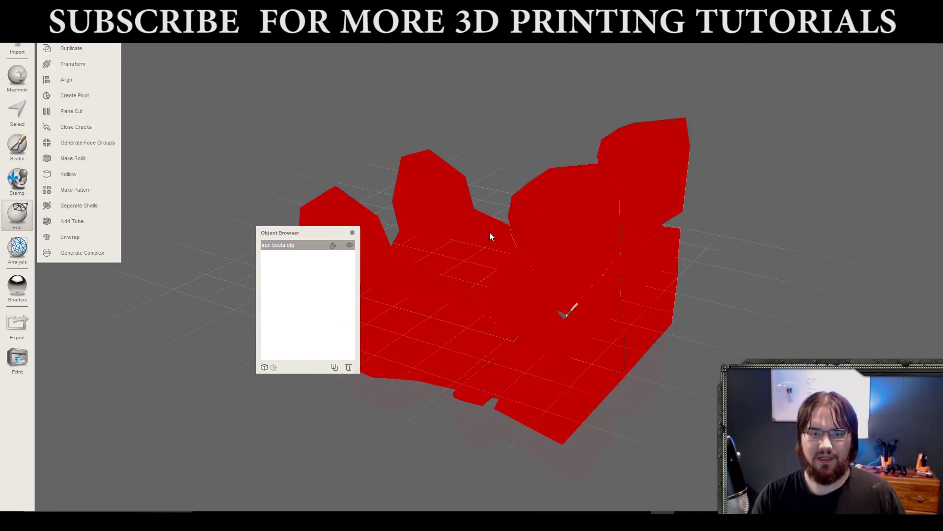
drag(321, 233, 793, 314)
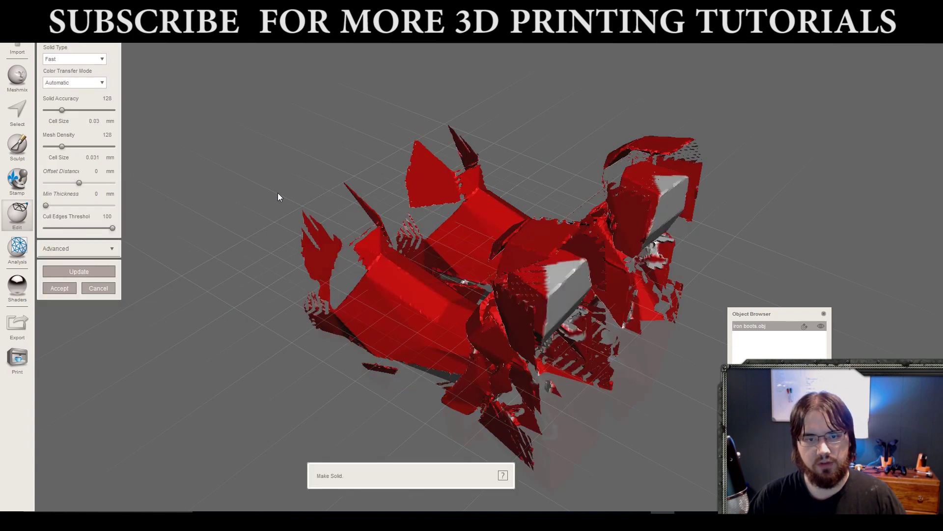
Set Make Solid to Accurate with Solid Accuracy 245 and Mesh Density 238, then update.
right_drag(449, 223, 342, 212)
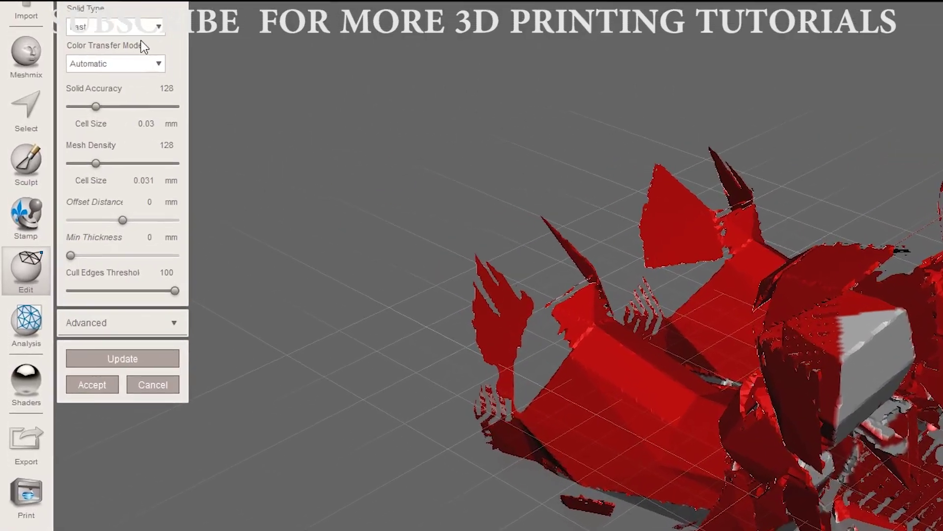
click(162, 28)
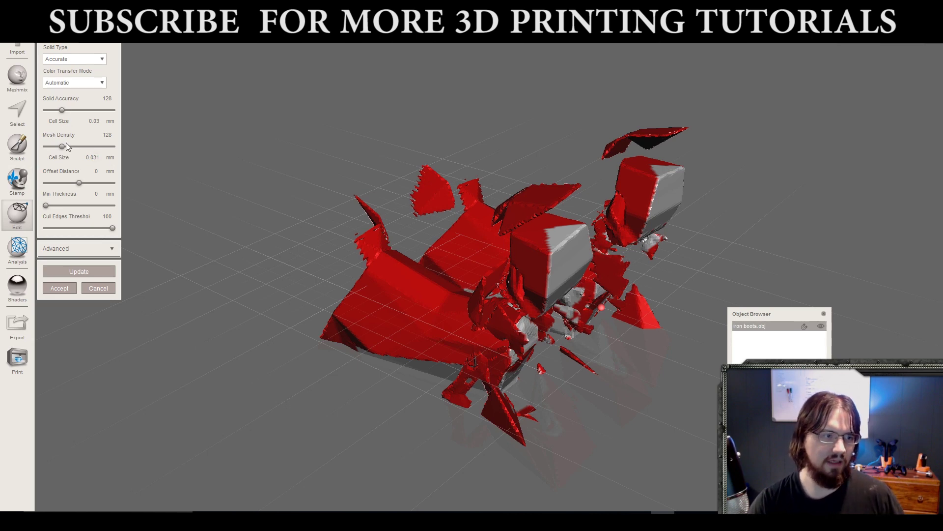
drag(62, 146, 76, 152)
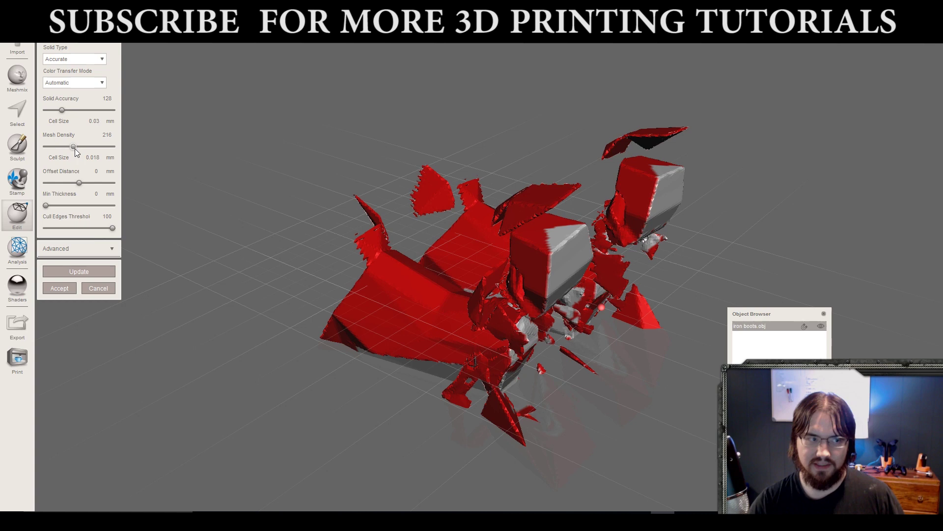
click(79, 270)
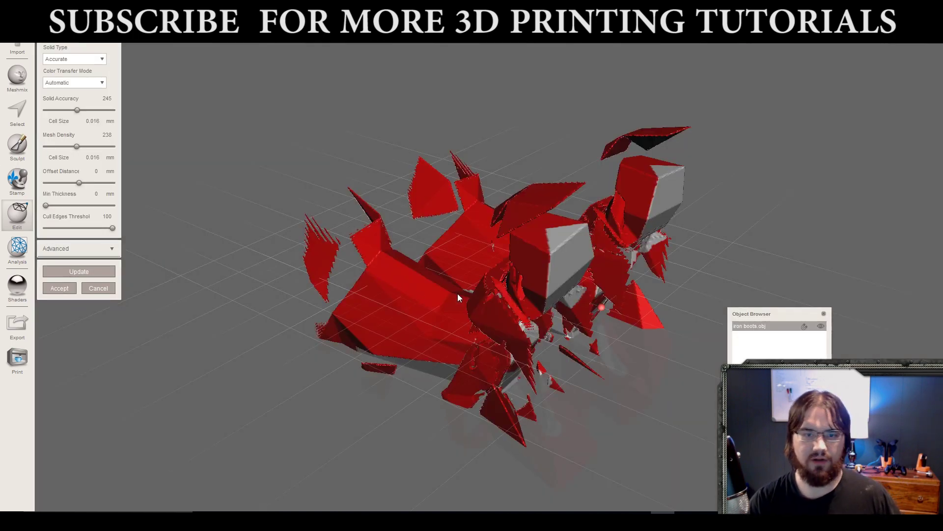
Raise Solid Accuracy to 314, set Offset Distance to 0.03 mm, and recompute the solid.
right_drag(438, 220, 318, 226)
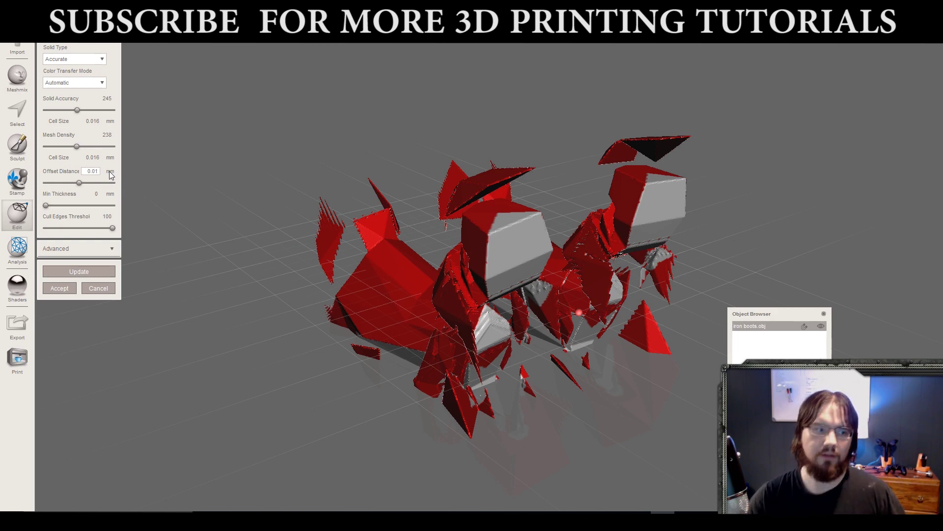
click(84, 272)
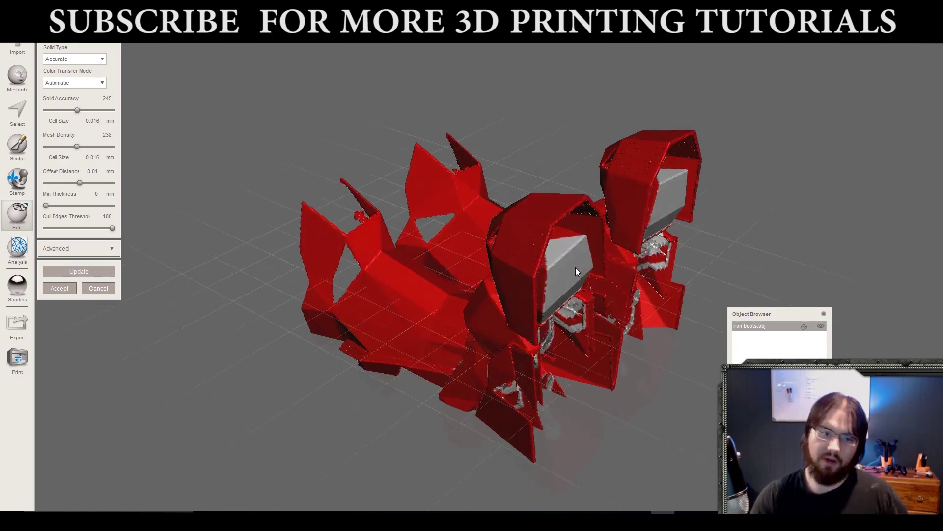
right_drag(576, 268, 211, 241)
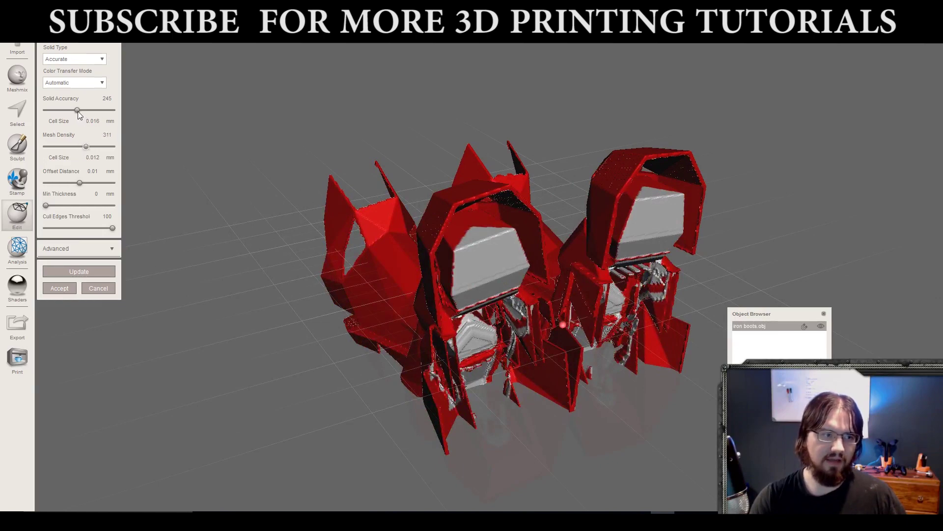
drag(78, 110, 86, 110)
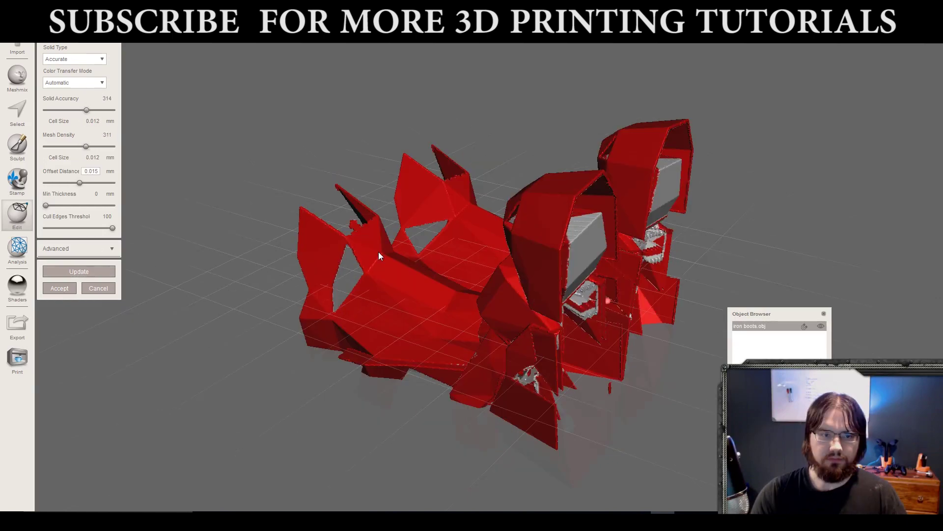
right_drag(481, 240, 437, 270)
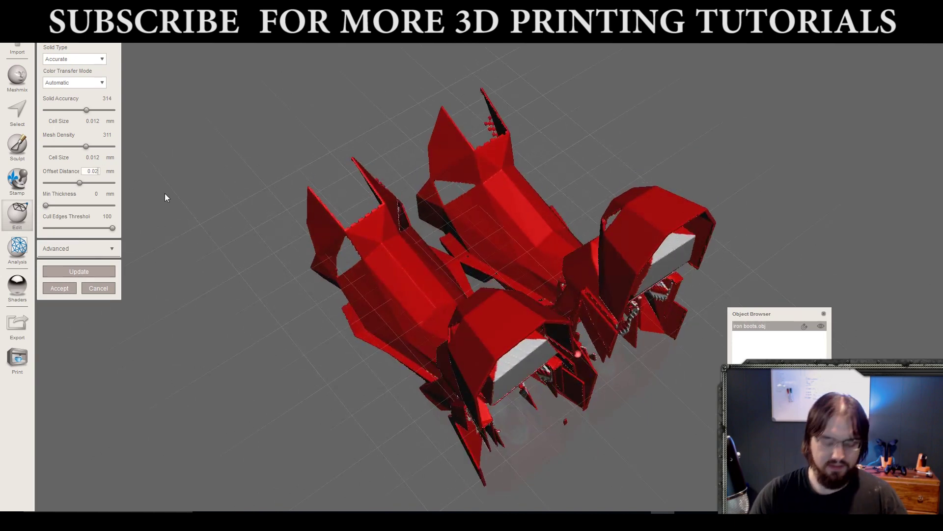
key(BackSpace)
text(3)
key(Return)
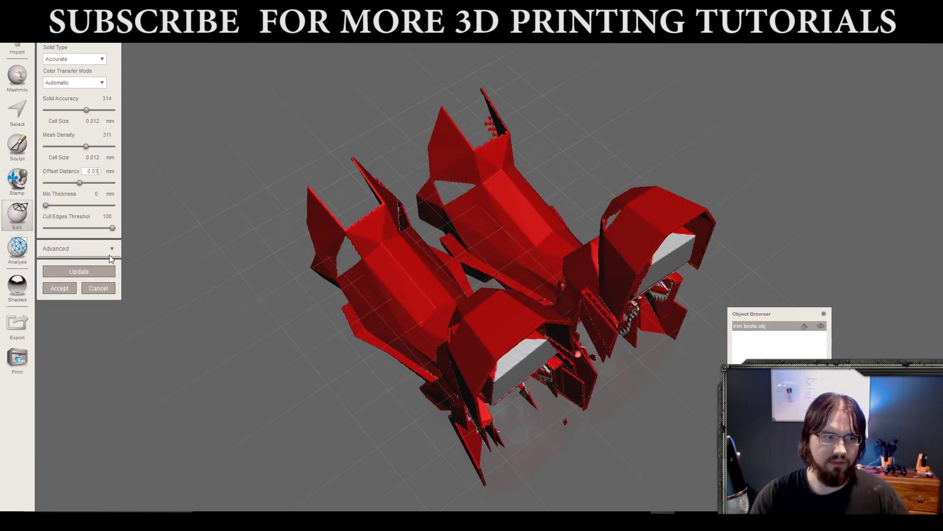
click(98, 273)
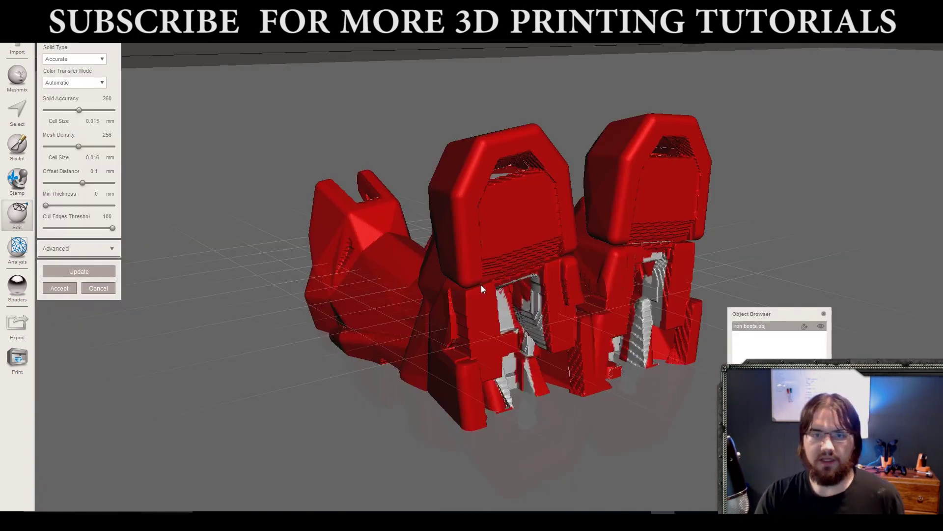
Enter 0.8 in the Offset Distance field and update the boots solid preview.
right_drag(481, 284, 444, 347)
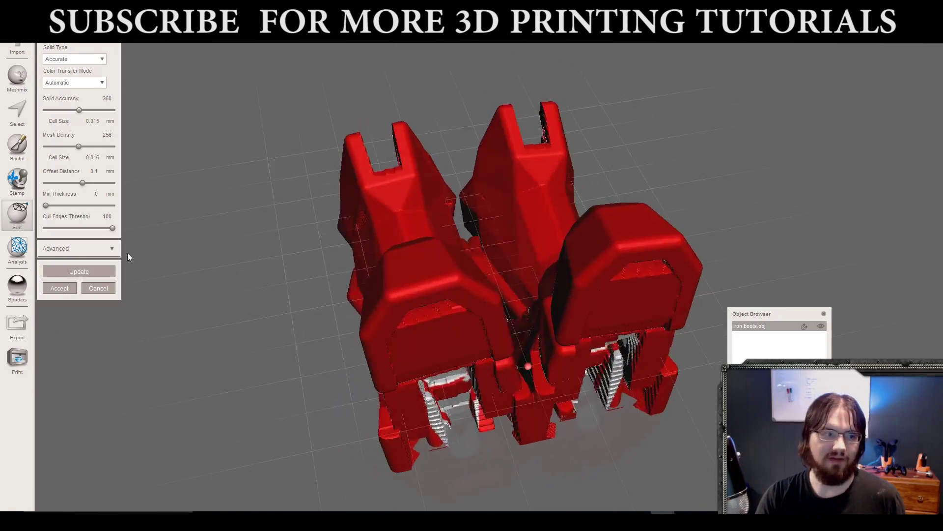
click(98, 173)
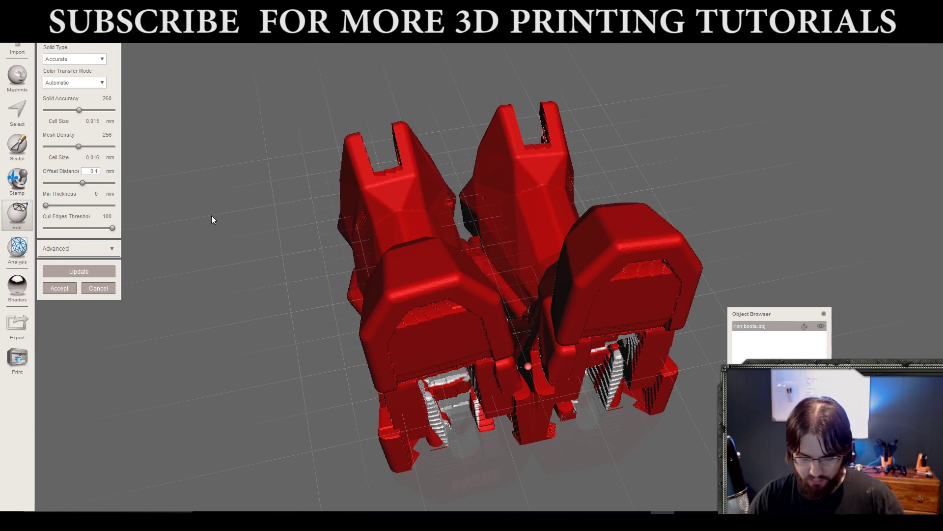
key(BackSpace)
text(8)
key(Return)
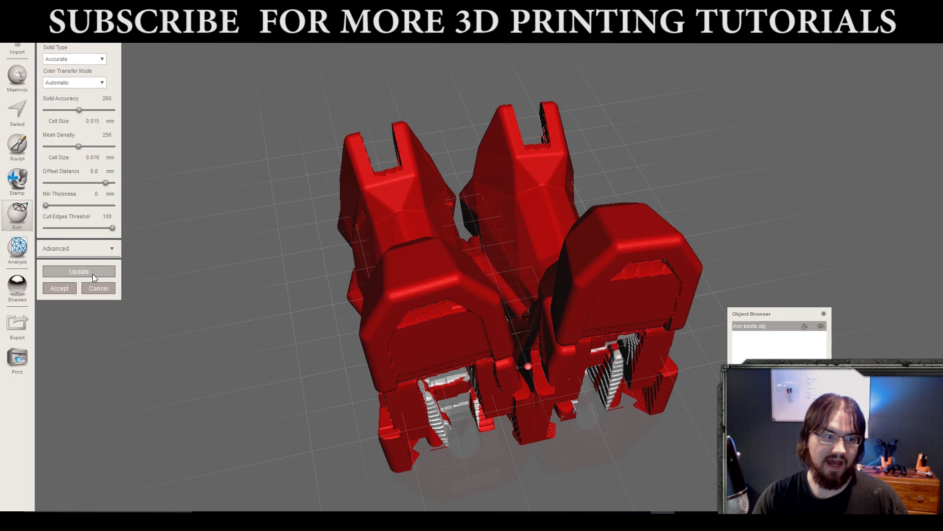
click(92, 273)
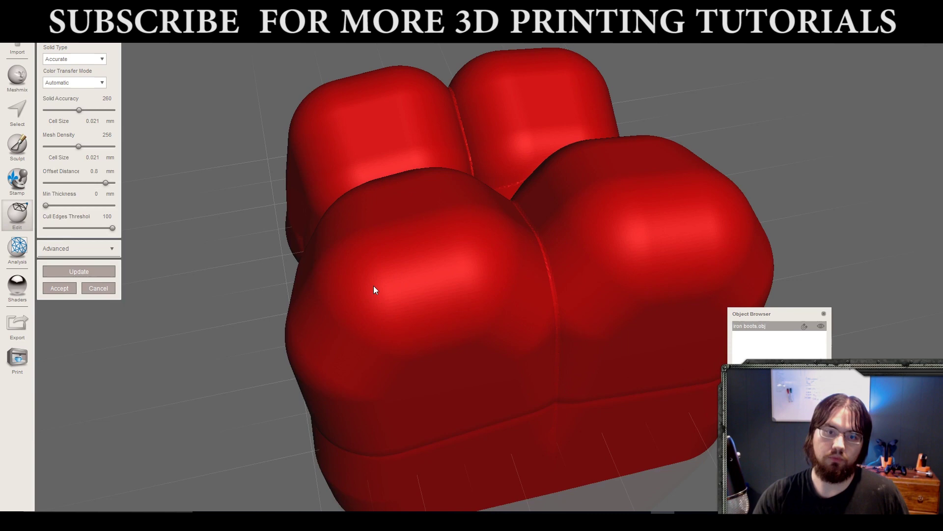
Lower the Offset Distance to 0.3 mm and recompute the boots solid.
right_drag(577, 203, 412, 231)
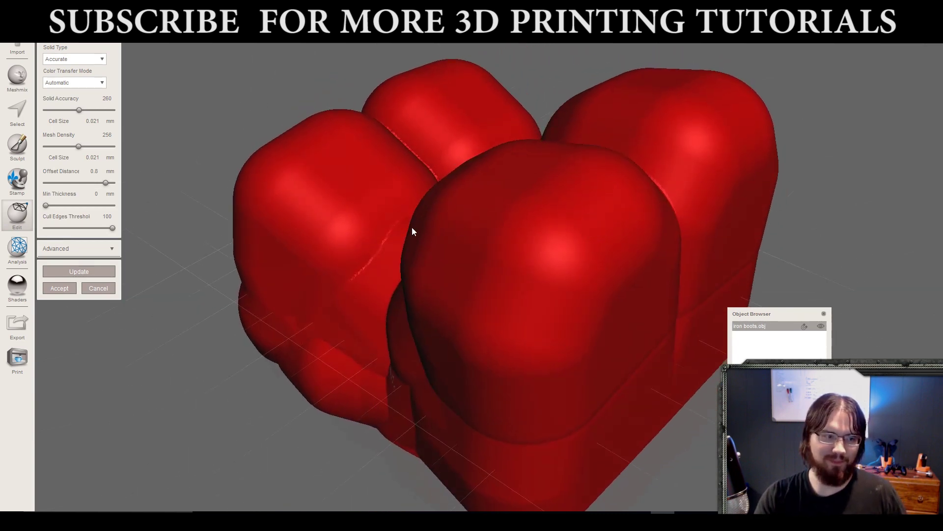
click(99, 173)
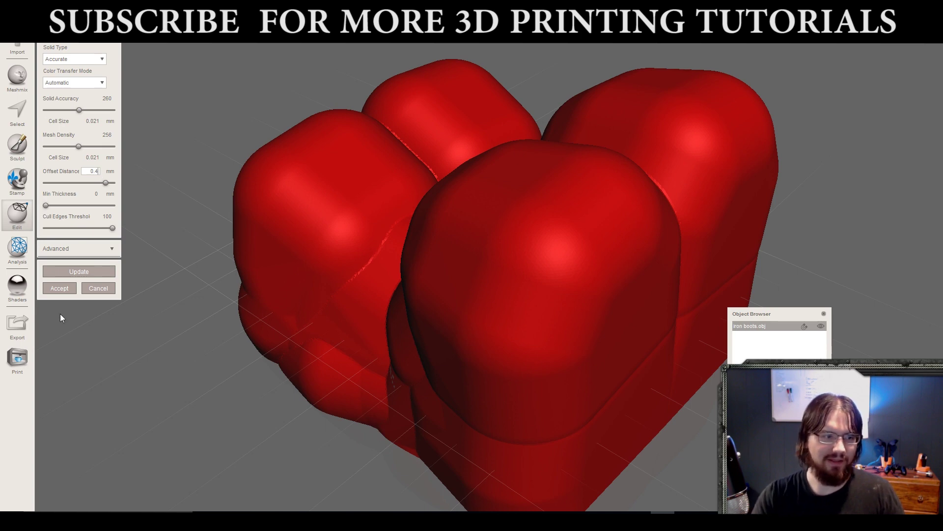
click(92, 271)
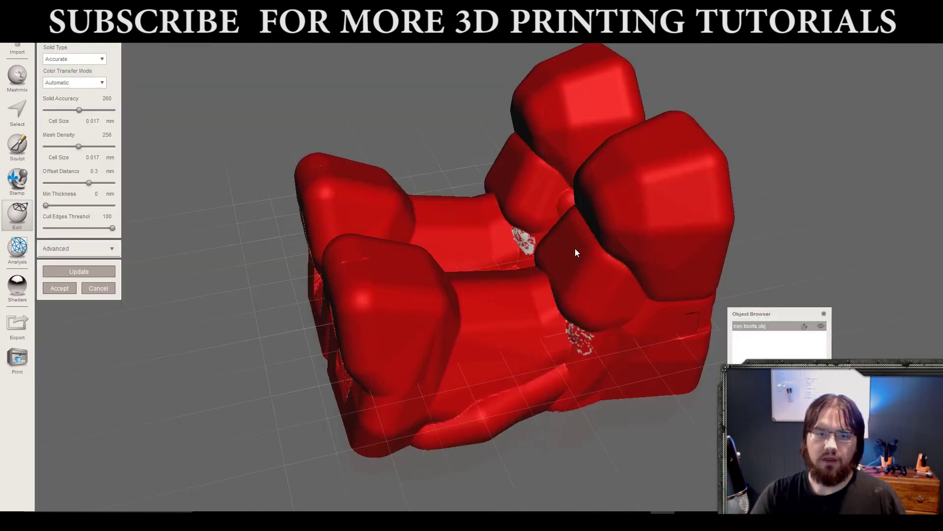
Accept the 0.3 mm offset solid as a separate iron boots.obj (solid) object.
right_drag(575, 249, 478, 252)
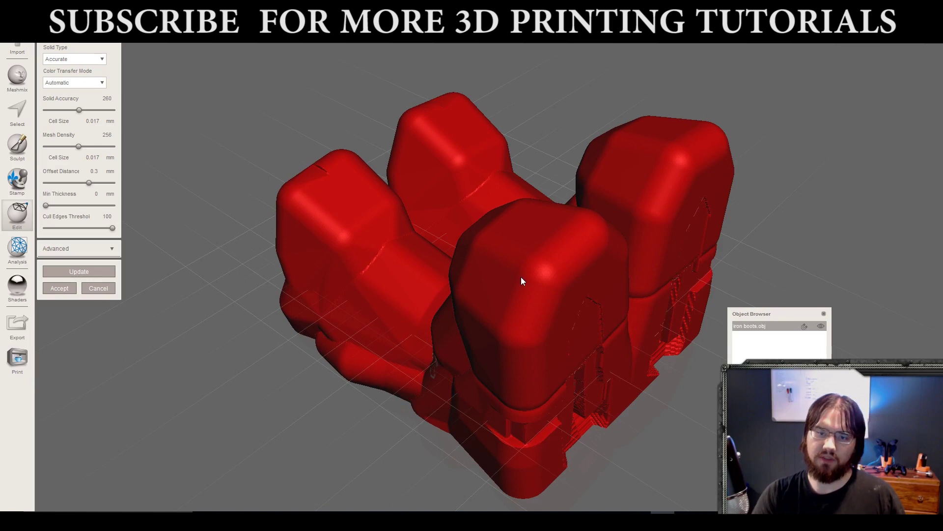
right_drag(520, 276, 252, 305)
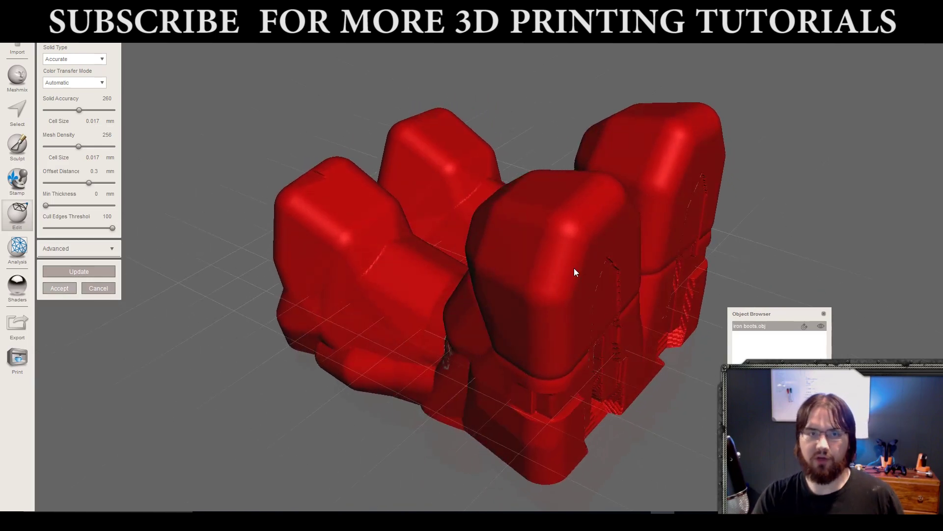
key(Return)
right_drag(540, 244, 429, 269)
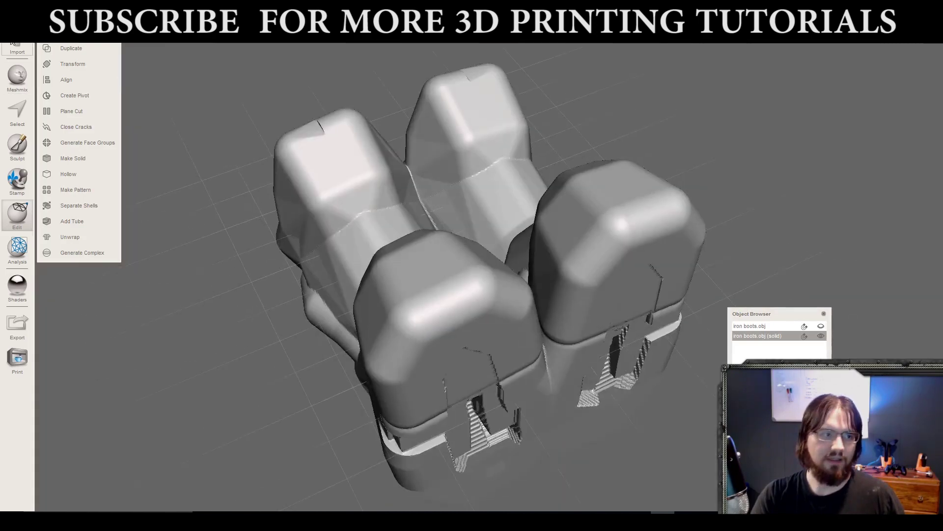
click(12, 36)
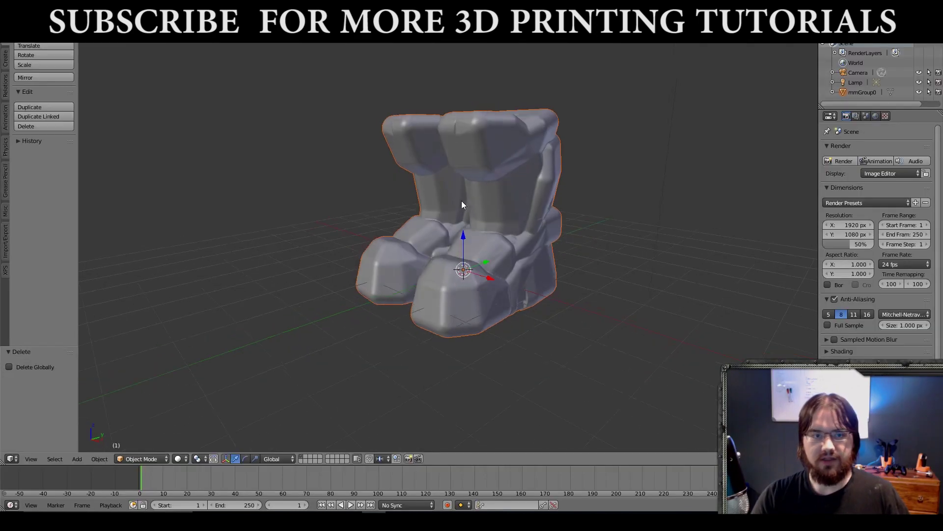
Select the boots object mmGroup0 and switch it to Sculpt Mode from the mode list.
middle_drag(462, 201, 448, 224)
scroll(445, 216, up, 2)
middle_drag(502, 252, 567, 183)
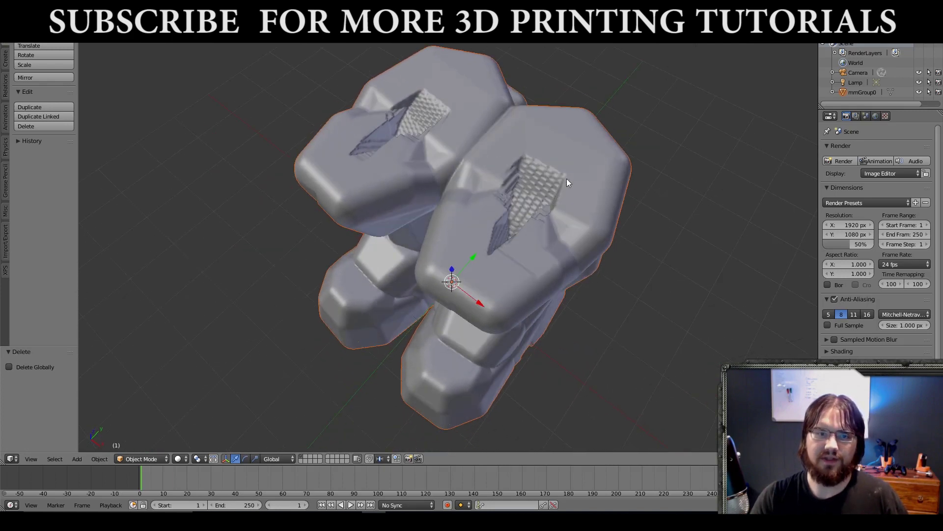
middle_drag(597, 283, 596, 242)
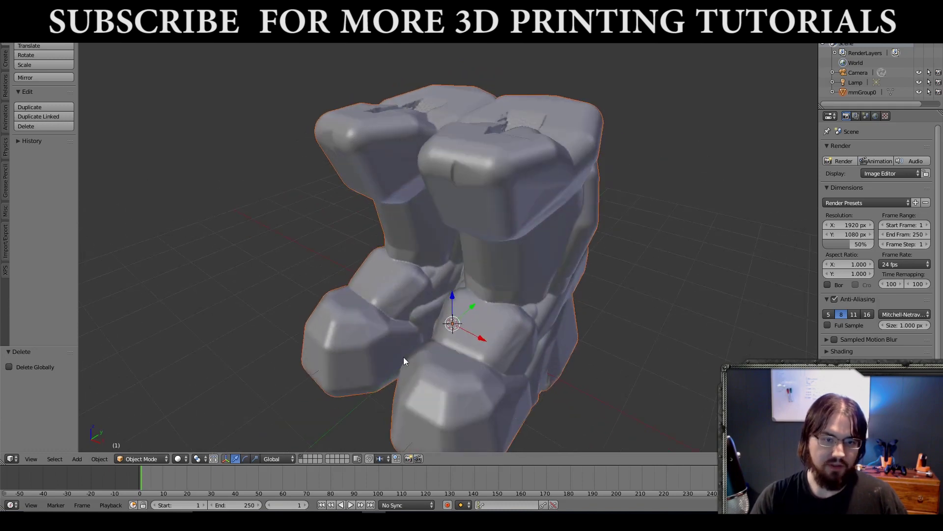
right_click(388, 361)
click(151, 459)
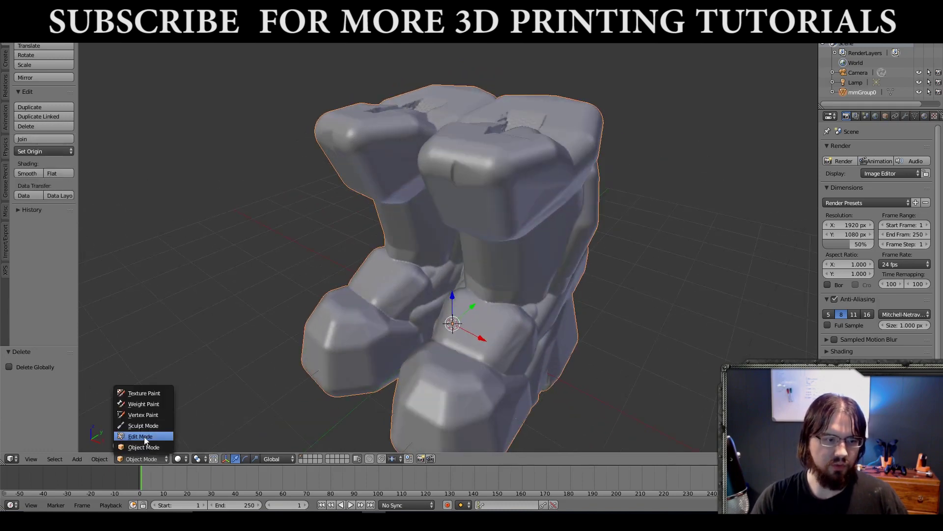
click(143, 426)
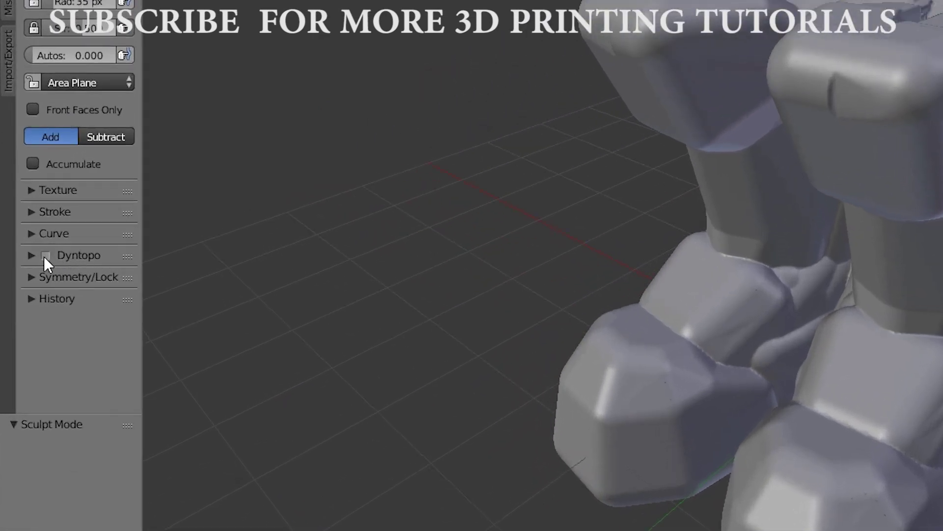
Enable Dyntopo, confirm the vertex data loss warning, and zoom in on the boot tops.
click(45, 255)
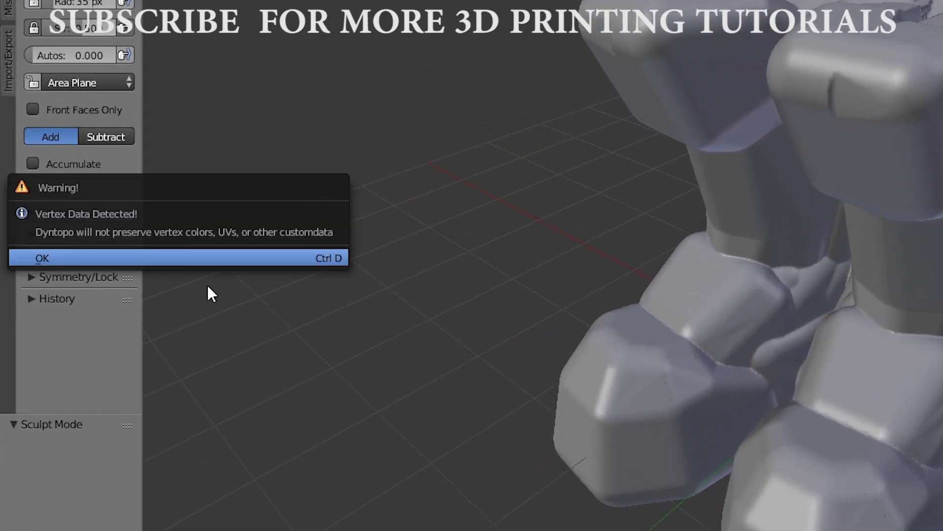
key(Return)
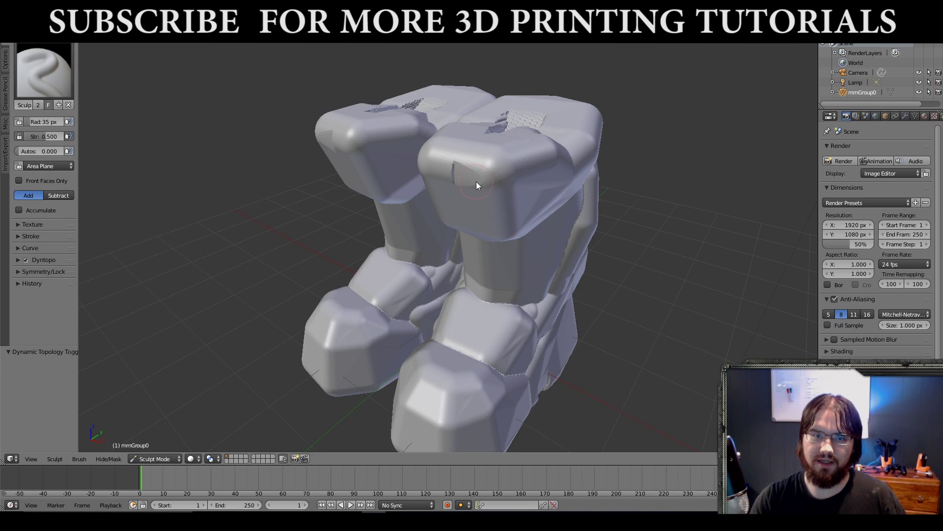
mouse_move(476, 181)
middle_down()
mouse_move(487, 202)
mouse_move(492, 196)
middle_up()
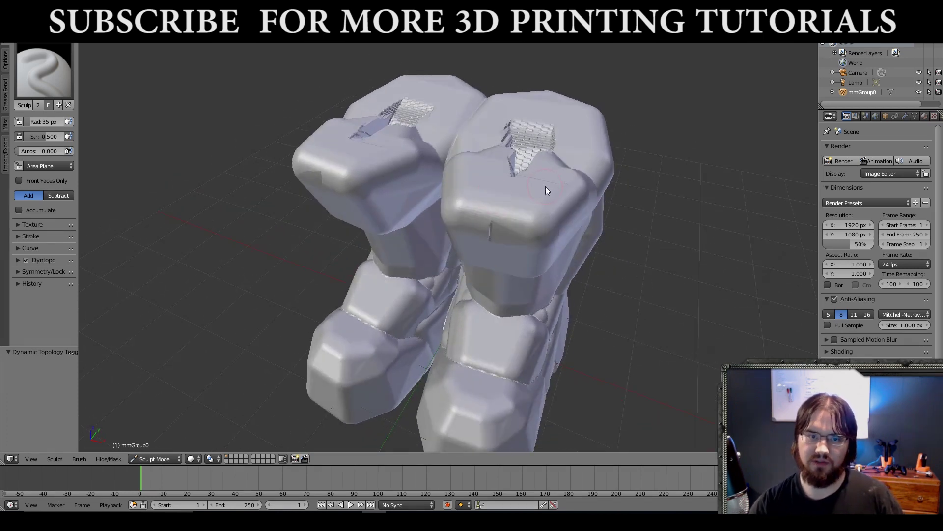
scroll(540, 191, up, 6)
scroll(529, 157, down, 2)
scroll(529, 158, down, 3)
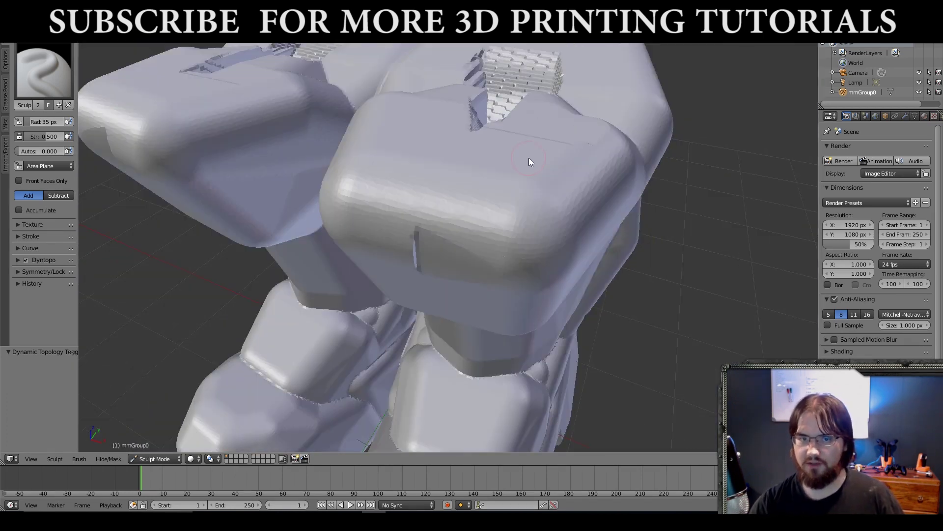
scroll(519, 182, down, 3)
scroll(520, 183, up, 1)
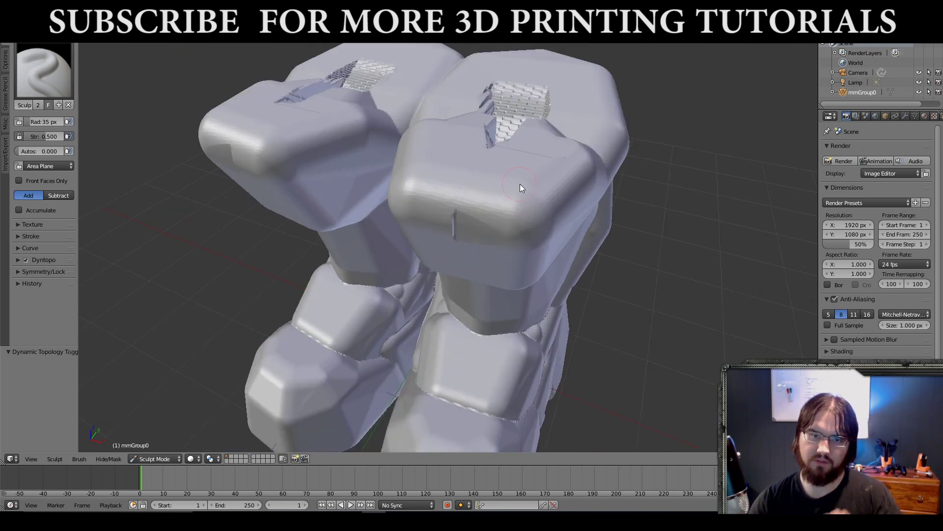
scroll(518, 172, up, 1)
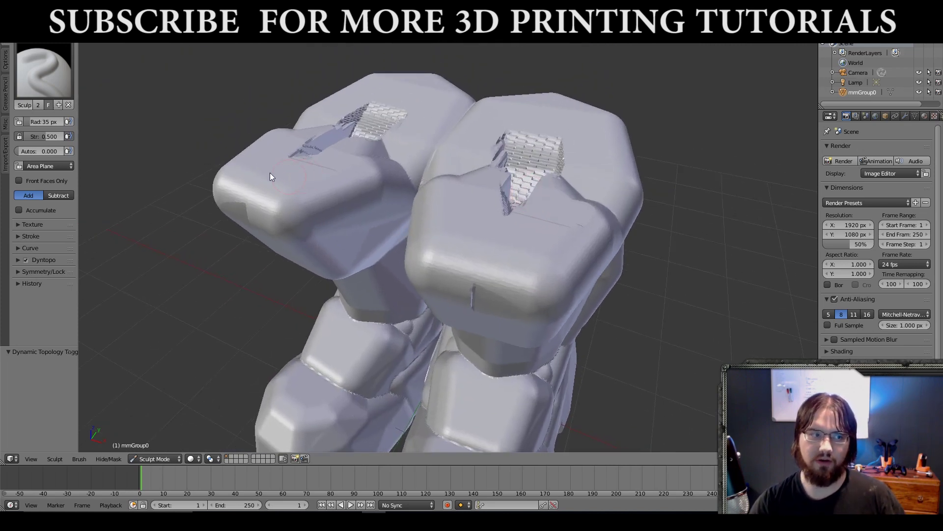
Pick the Smooth brush and soften the stepped cut-outs on both boot tops.
click(69, 87)
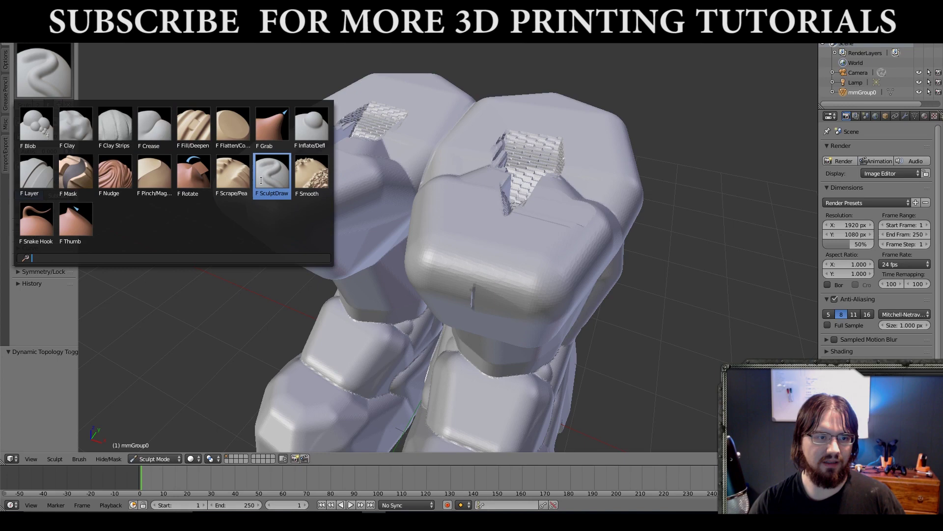
click(311, 174)
mouse_move(491, 194)
middle_down()
mouse_move(503, 188)
mouse_move(482, 196)
mouse_move(527, 198)
middle_up()
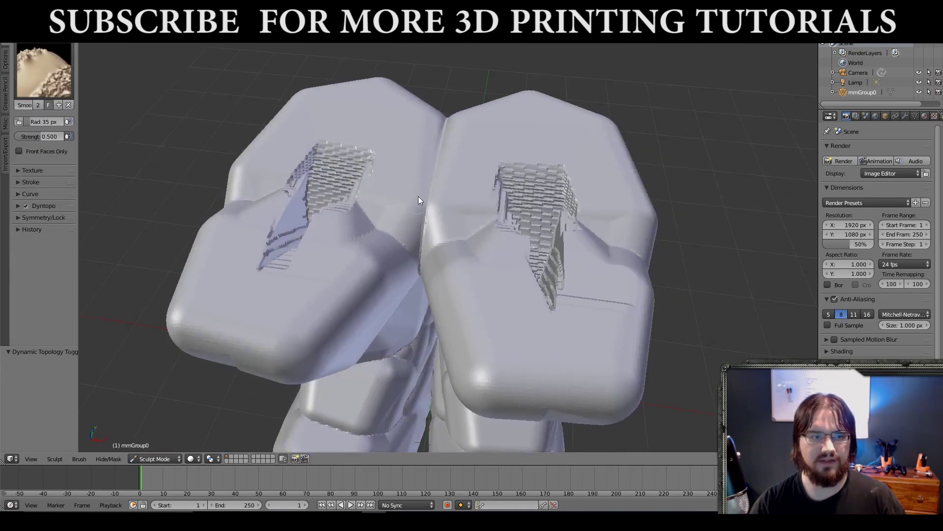
mouse_move(417, 196)
middle_down()
mouse_move(433, 211)
mouse_move(529, 245)
middle_up()
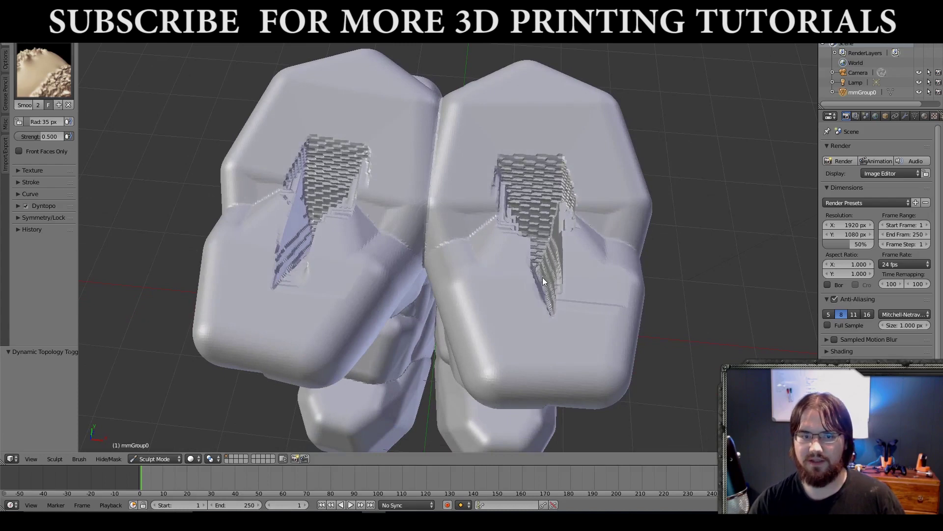
mouse_move(543, 277)
mouse_down()
mouse_move(551, 313)
mouse_move(570, 248)
mouse_move(552, 207)
mouse_move(560, 202)
mouse_move(524, 271)
mouse_move(510, 207)
mouse_move(516, 228)
mouse_move(518, 157)
mouse_move(502, 152)
mouse_move(585, 175)
mouse_move(533, 221)
mouse_move(499, 222)
mouse_up()
mouse_move(499, 222)
middle_down()
mouse_move(510, 220)
mouse_move(507, 266)
middle_up()
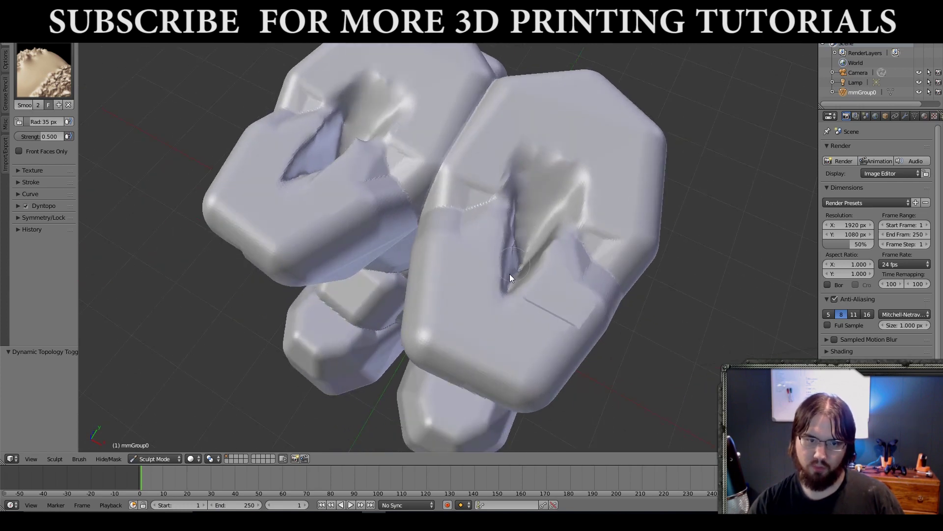
mouse_move(513, 218)
middle_down()
mouse_move(509, 229)
mouse_move(549, 246)
mouse_move(466, 218)
mouse_move(417, 251)
middle_up()
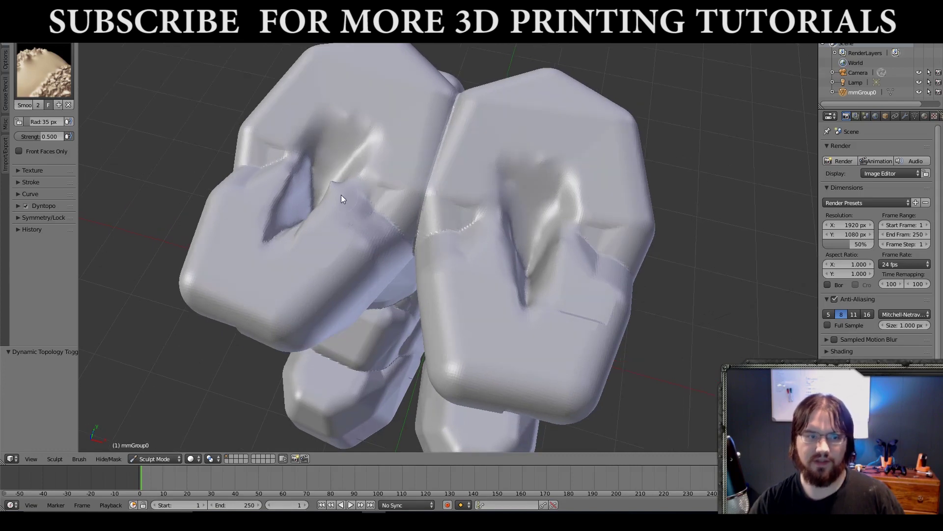
middle_drag(341, 195, 359, 203)
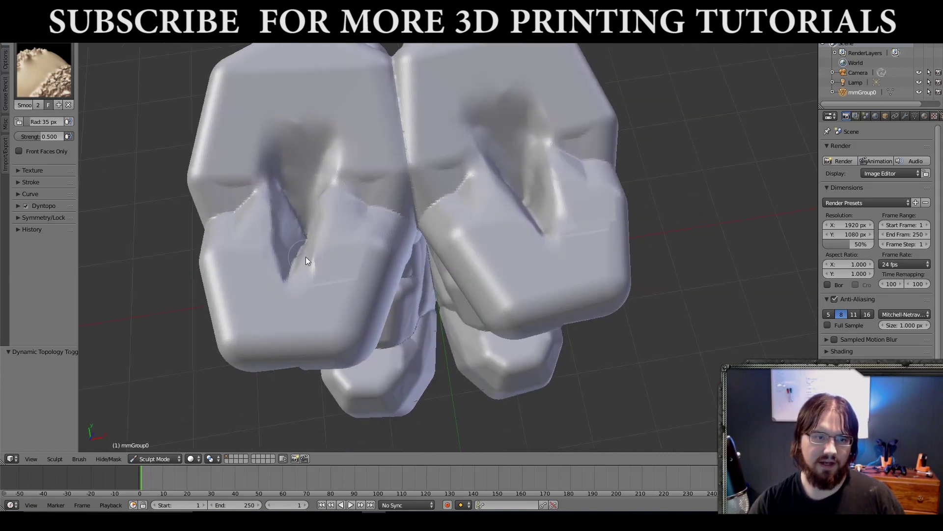
mouse_move(308, 239)
middle_down()
mouse_move(426, 223)
mouse_move(418, 166)
mouse_move(438, 244)
middle_up()
Go back to the Smooth brush and smooth the notch where the two boots meet.
click(44, 69)
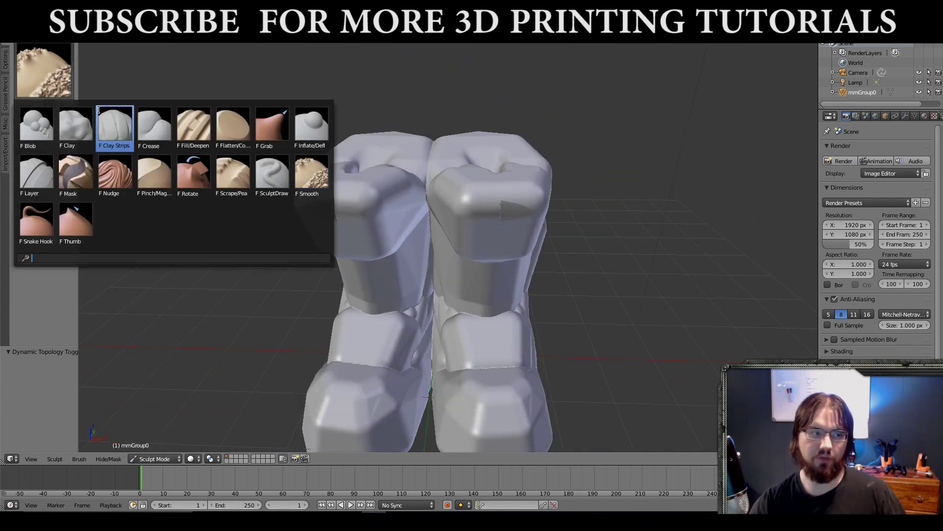
click(141, 122)
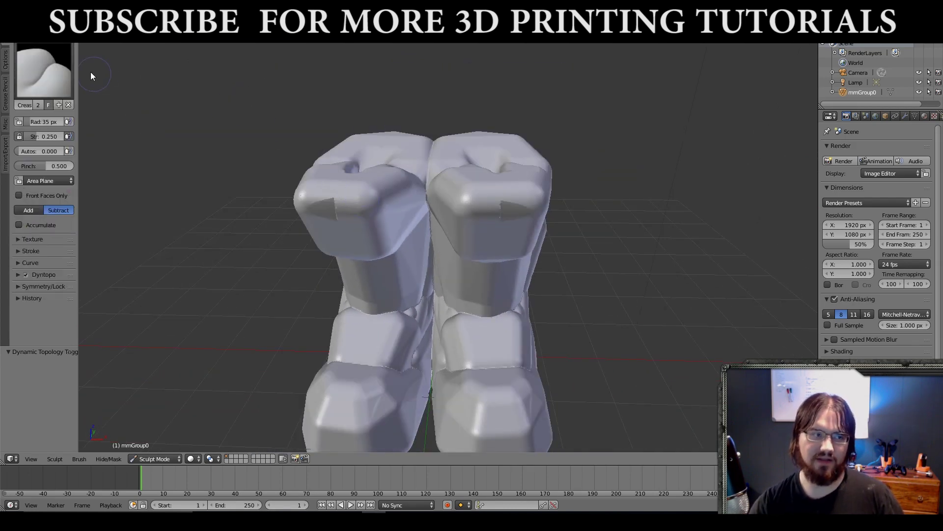
scroll(464, 222, up, 5)
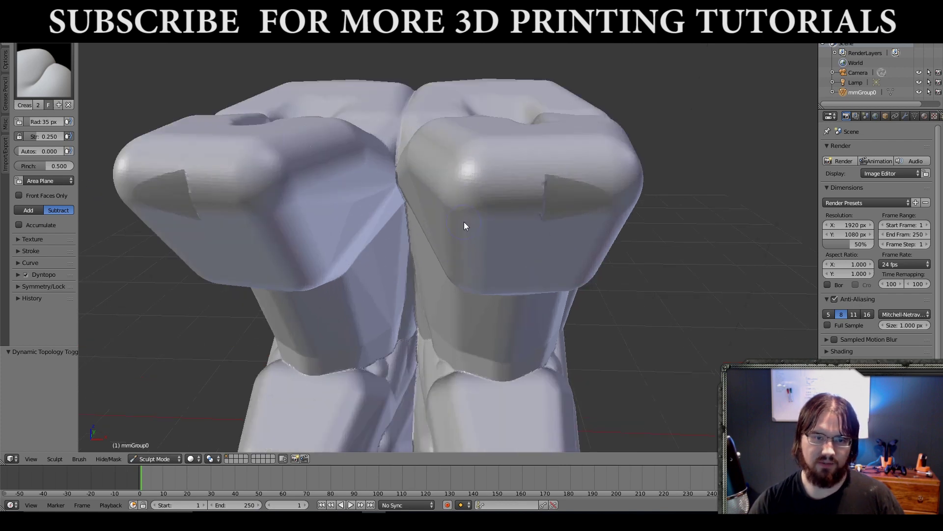
mouse_move(511, 201)
middle_down()
mouse_move(536, 184)
mouse_move(550, 186)
mouse_move(469, 202)
mouse_move(475, 193)
mouse_move(455, 189)
mouse_move(467, 191)
middle_up()
click(44, 69)
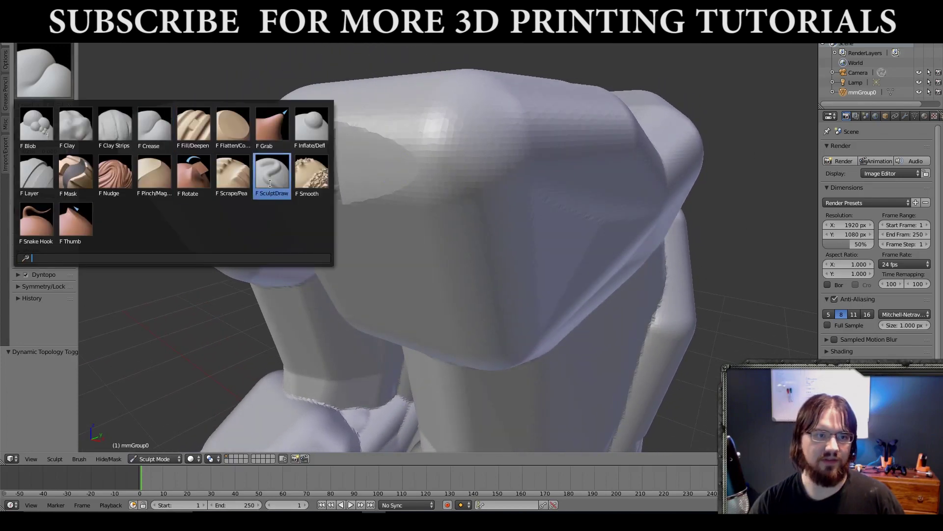
click(312, 175)
middle_drag(366, 211, 480, 210)
mouse_move(512, 197)
mouse_down()
mouse_move(561, 233)
mouse_move(548, 204)
mouse_move(550, 217)
mouse_move(488, 191)
mouse_move(561, 181)
mouse_move(560, 168)
mouse_move(483, 162)
mouse_move(535, 193)
mouse_up()
middle_drag(502, 198, 502, 250)
Activate the Crease brush with Shift+C and zoom out to view the whole boots model.
scroll(572, 178, down, 3)
scroll(539, 194, up, 5)
scroll(509, 155, down, 3)
scroll(522, 162, down, 3)
scroll(443, 197, up, 6)
scroll(438, 187, down, 2)
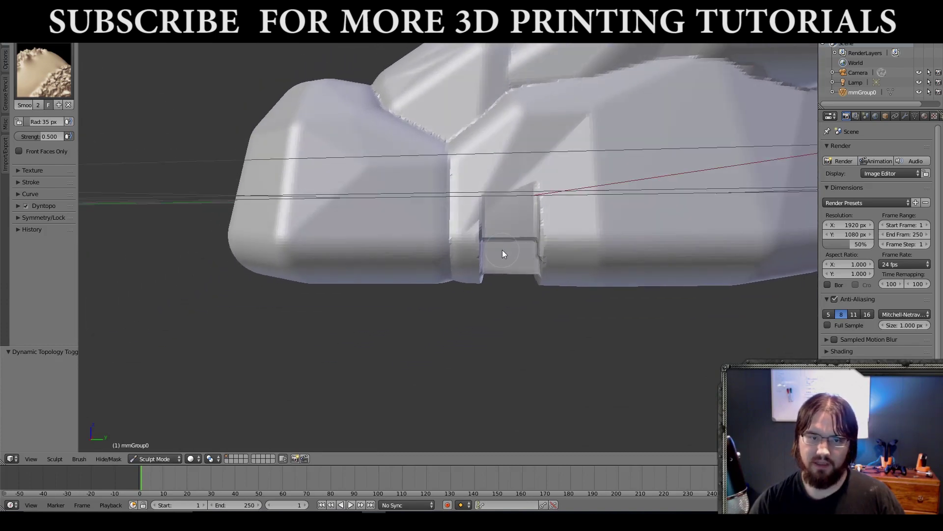
scroll(521, 204, down, 1)
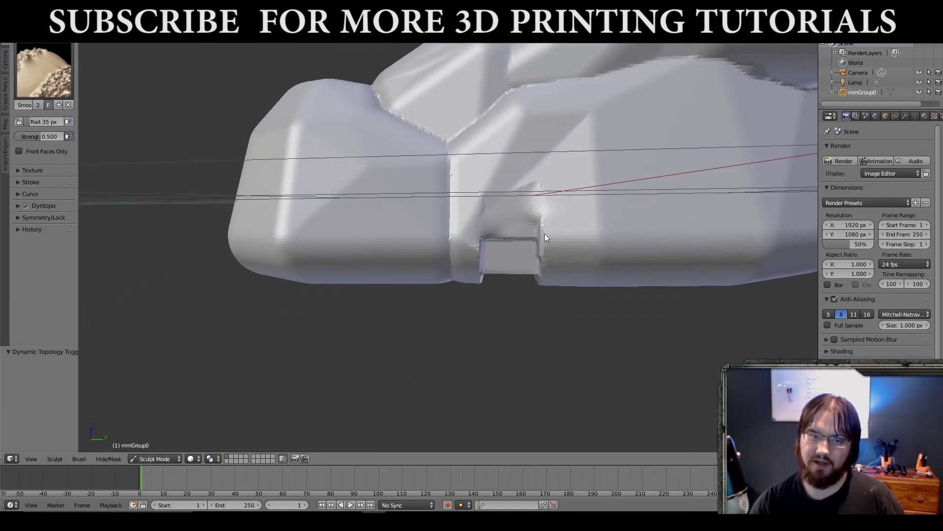
key(shift+c)
scroll(486, 250, down, 4)
mouse_move(485, 250)
middle_down()
mouse_move(521, 246)
mouse_move(535, 226)
mouse_move(458, 258)
mouse_move(445, 291)
mouse_move(411, 244)
mouse_move(434, 207)
mouse_move(477, 195)
mouse_move(488, 154)
mouse_move(514, 137)
mouse_move(607, 240)
mouse_move(708, 229)
mouse_move(514, 207)
mouse_move(438, 232)
mouse_move(459, 237)
mouse_move(462, 272)
mouse_move(471, 253)
middle_up()
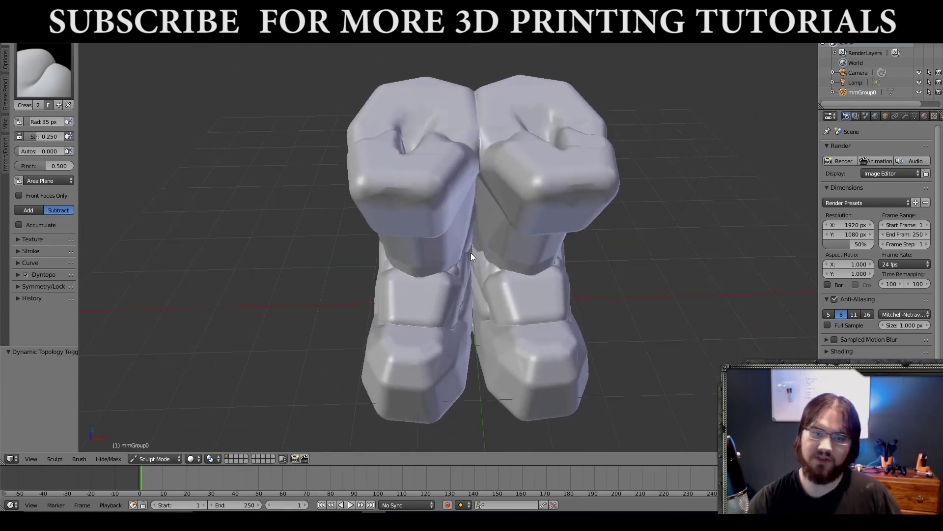
Leave Sculpt Mode for Object Mode and view the boots from above.
click(171, 453)
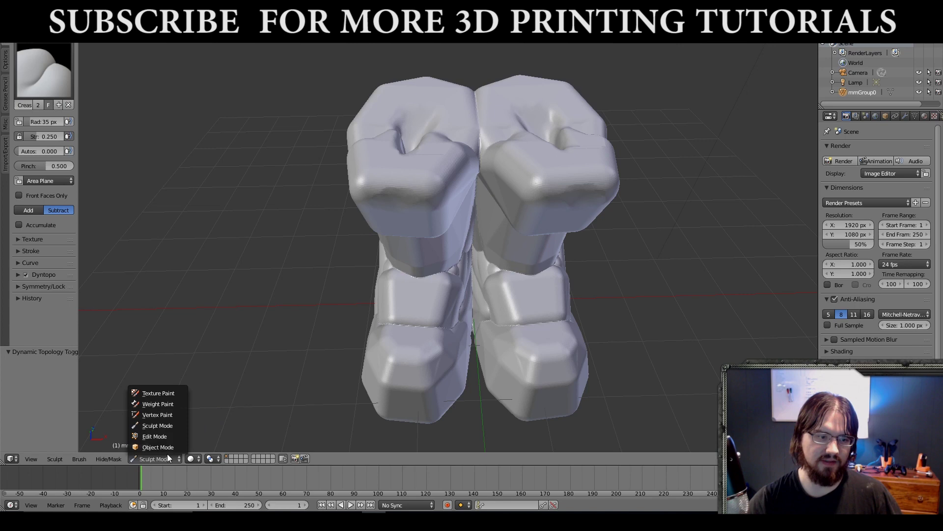
click(171, 448)
middle_drag(364, 320, 387, 282)
scroll(387, 282, down, 3)
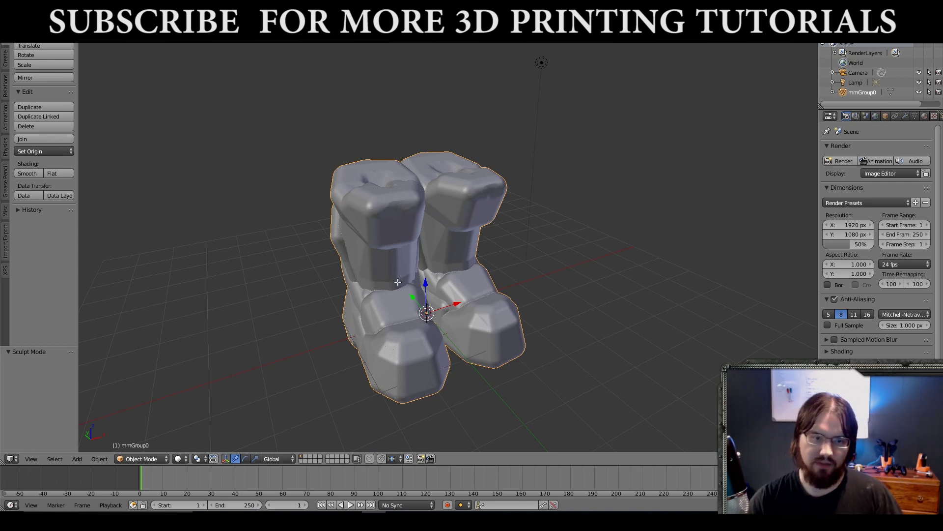
Select non-manifold geometry in Edit Mode, find none, then show the Modifiers panel.
key(Tab)
key(a)
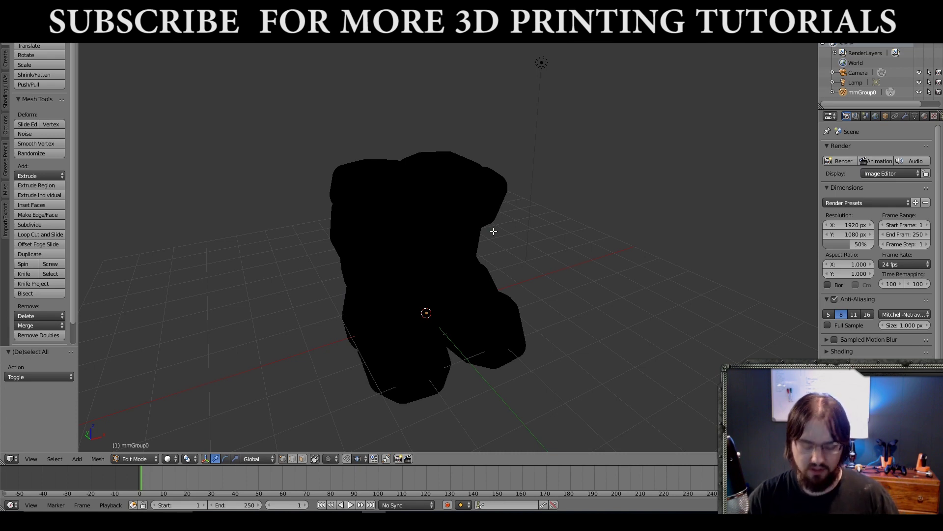
key(ctrl+shift+alt+m)
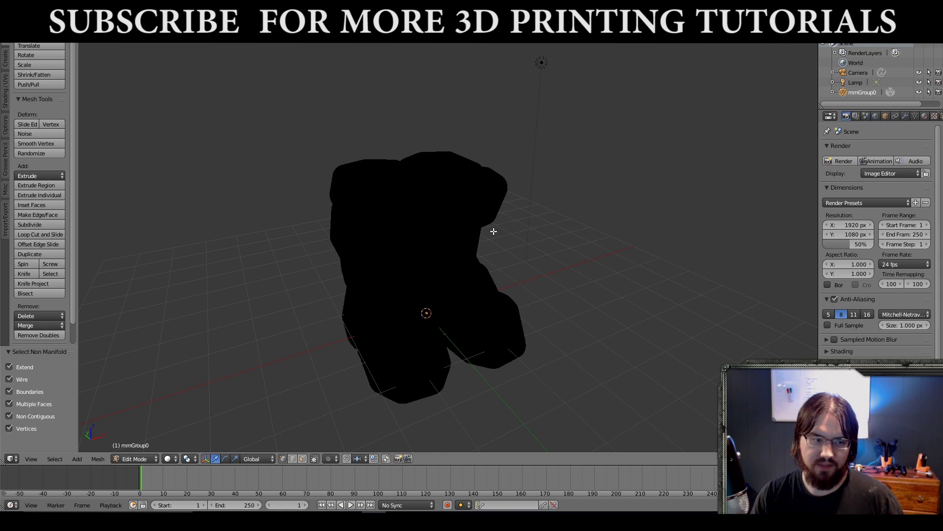
key(Tab)
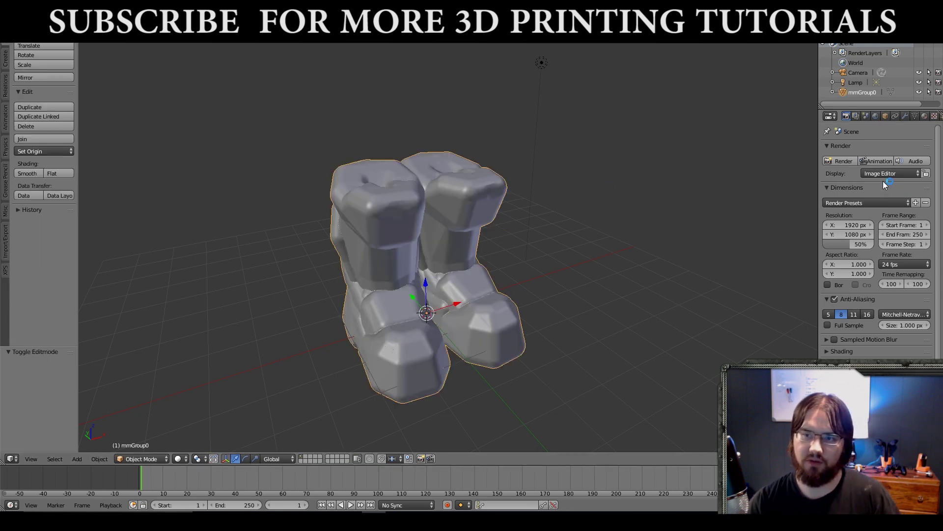
click(906, 117)
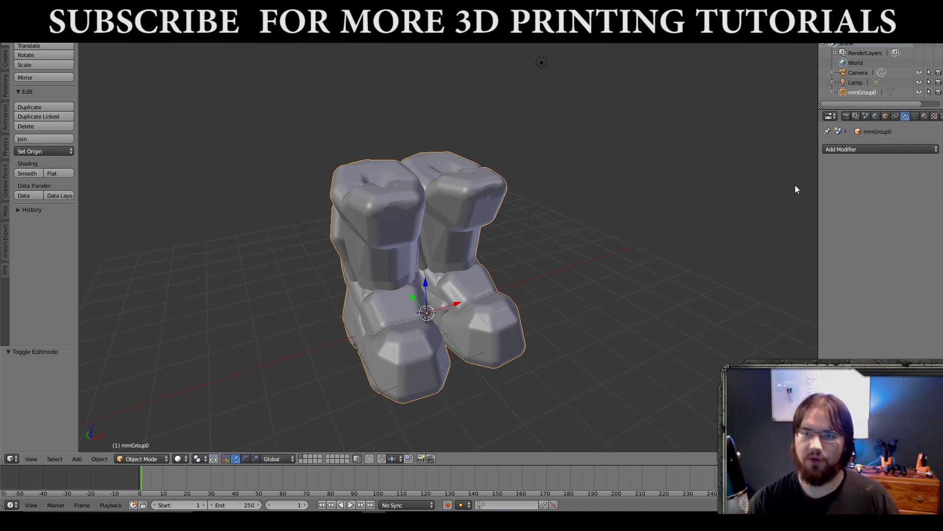
Add a Decimate modifier to the boots with a 0.3 ratio.
click(873, 147)
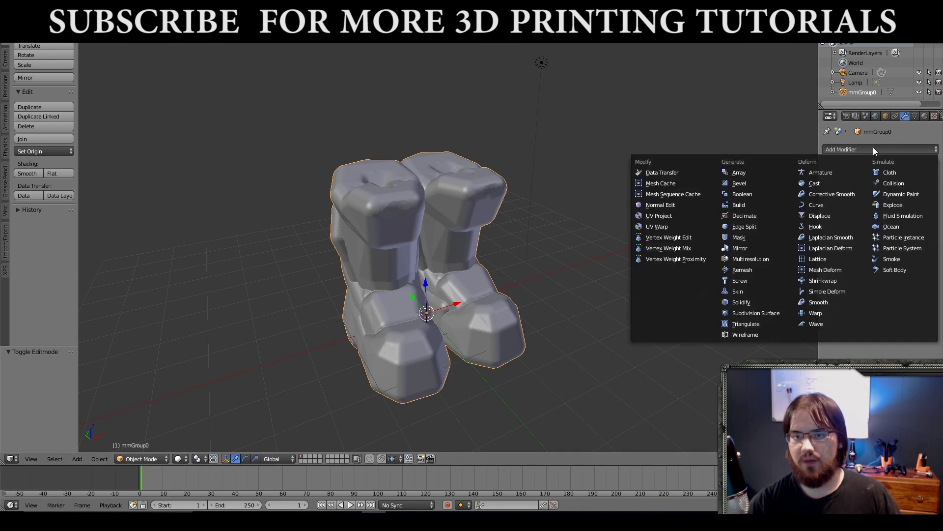
click(751, 215)
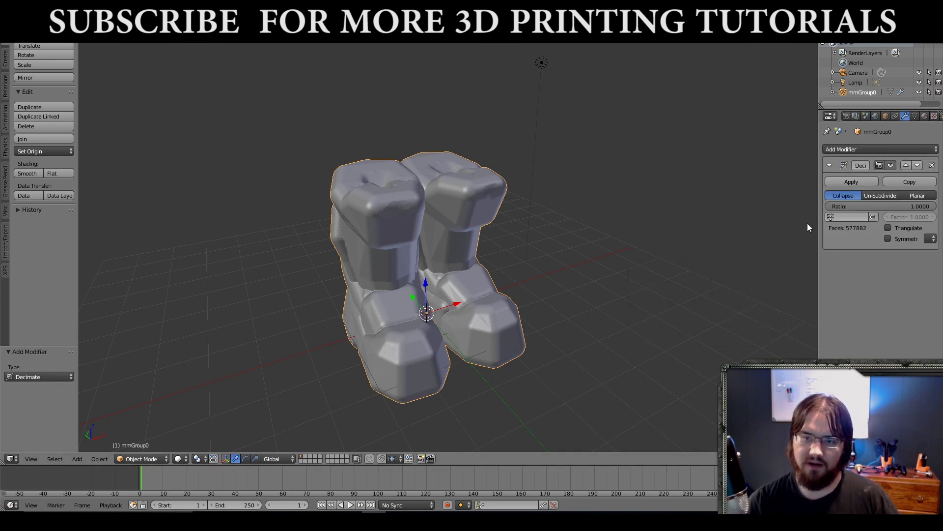
click(874, 205)
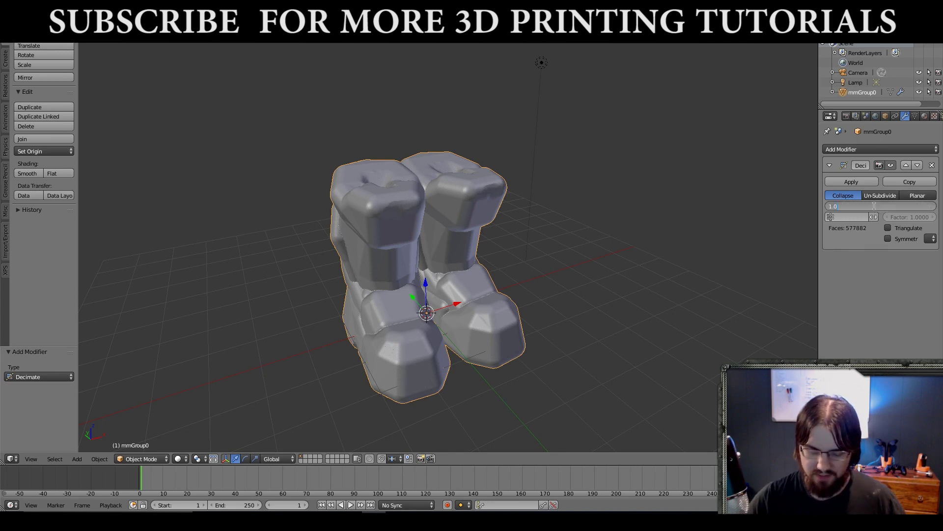
text(0.)
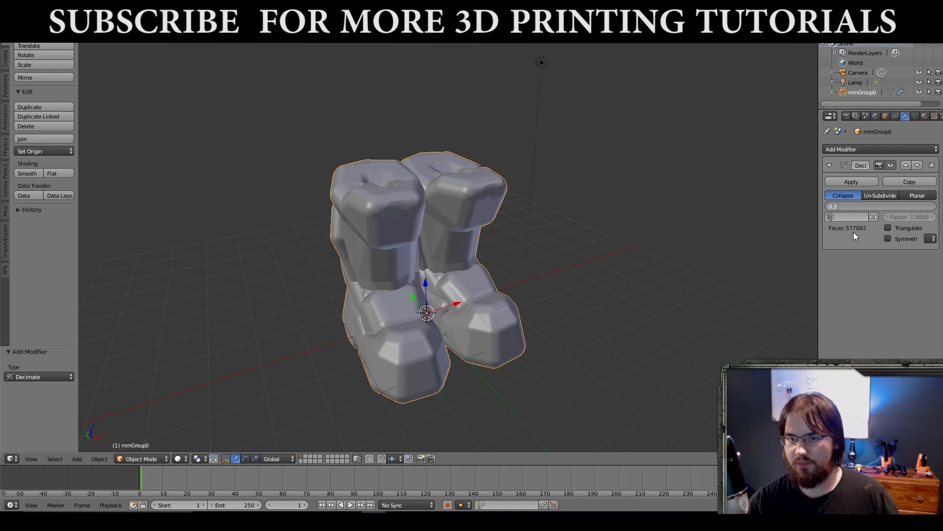
text(3)
key(Return)
scroll(499, 225, up, 3)
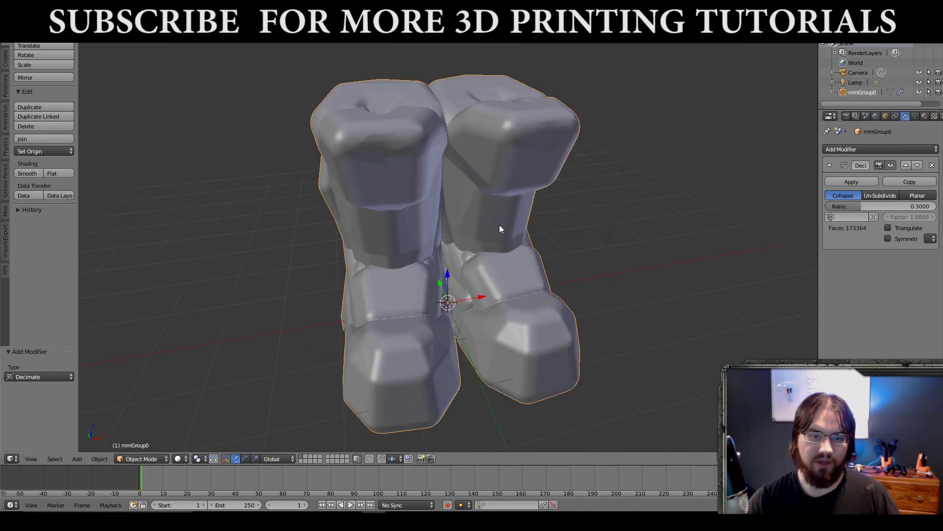
mouse_move(499, 225)
middle_down()
mouse_move(452, 212)
mouse_move(487, 219)
middle_up()
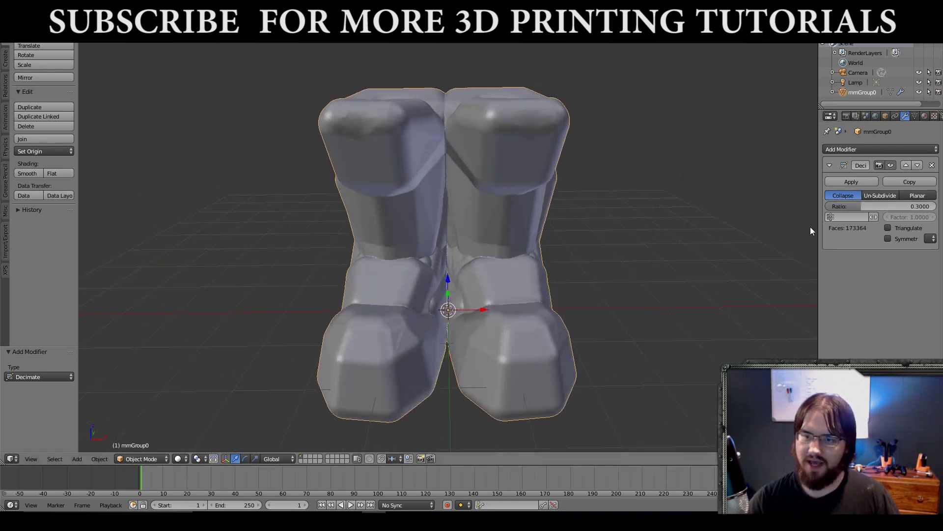
Lower the Decimate ratio to 0.05, about 28,894 faces, and inspect the mesh.
click(860, 205)
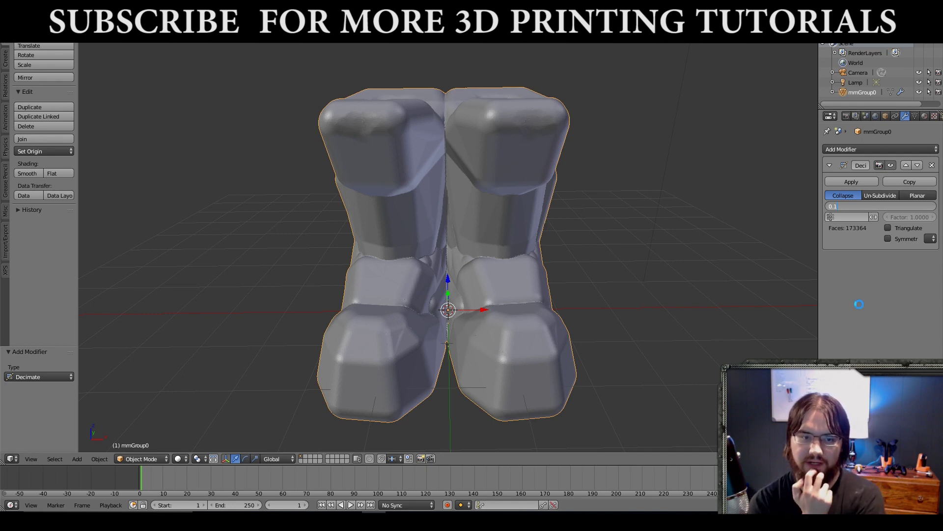
middle_drag(559, 252, 539, 265)
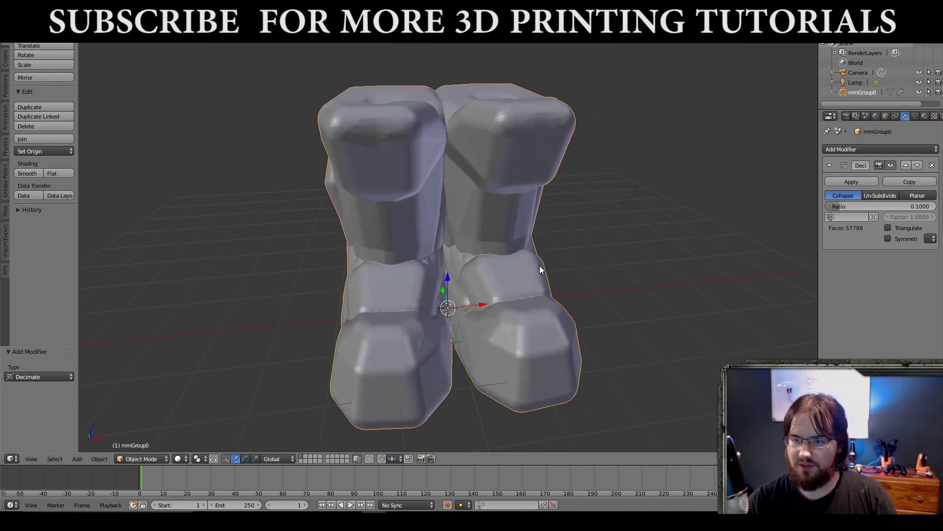
mouse_move(842, 226)
middle_down()
mouse_move(515, 216)
mouse_move(824, 221)
middle_up()
click(870, 207)
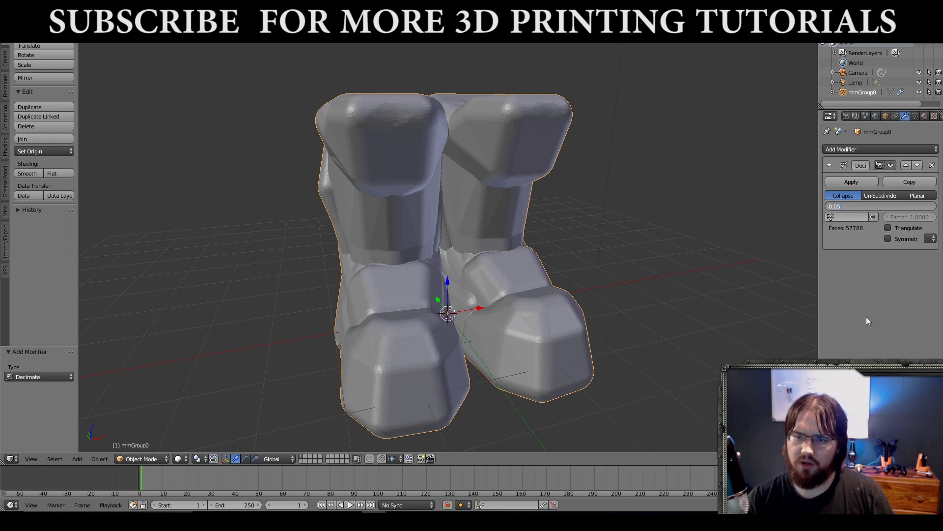
text(0.05)
key(Return)
middle_drag(531, 206, 785, 188)
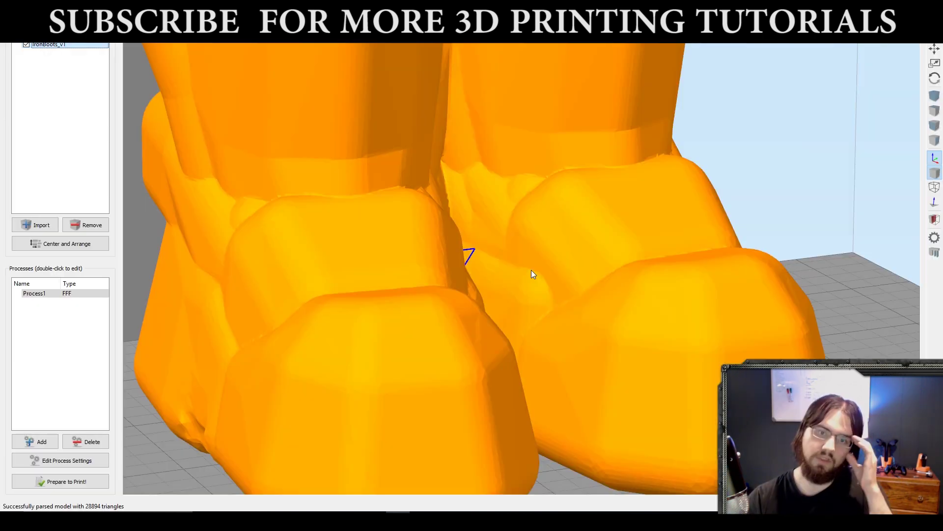
Scale the boots uniformly to a 50 mm Z height in the position and scaling settings.
scroll(531, 270, down, 4)
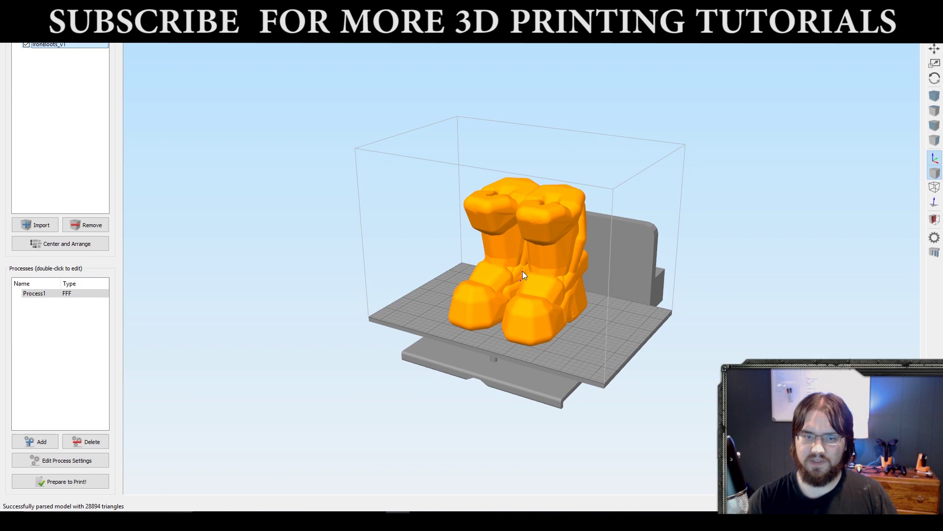
scroll(523, 270, up, 3)
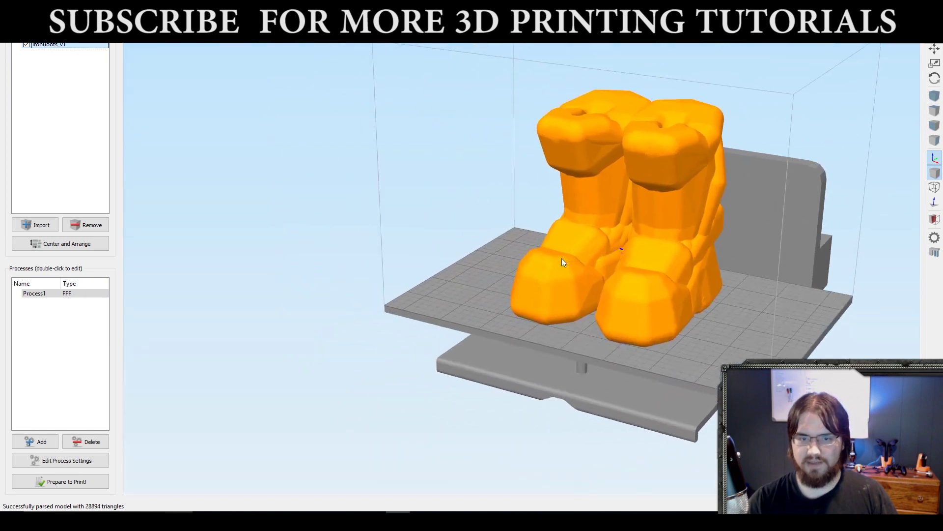
drag(562, 258, 556, 263)
scroll(552, 262, up, 5)
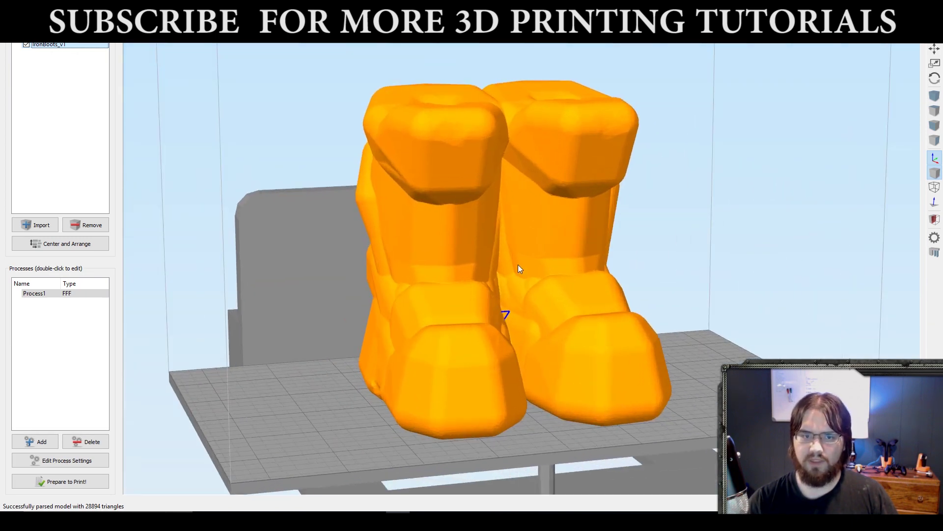
double_click(565, 232)
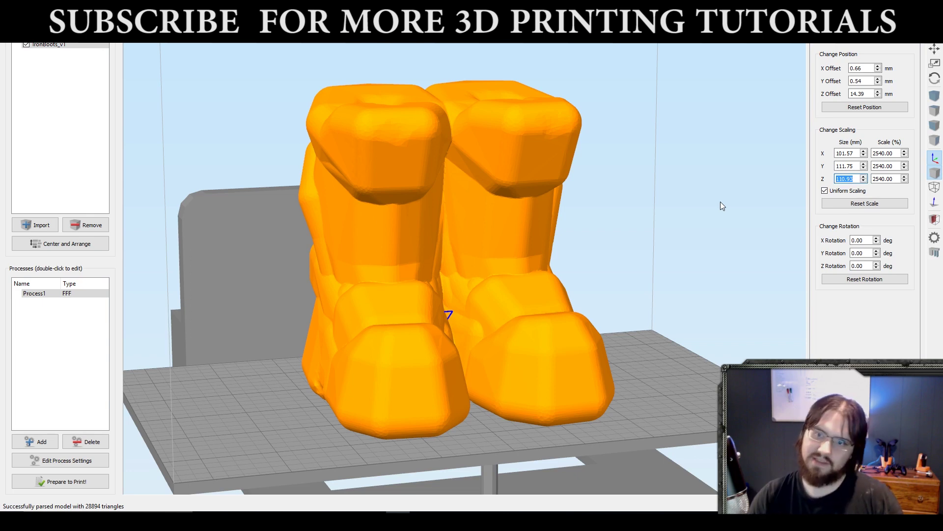
text(50)
key(Return)
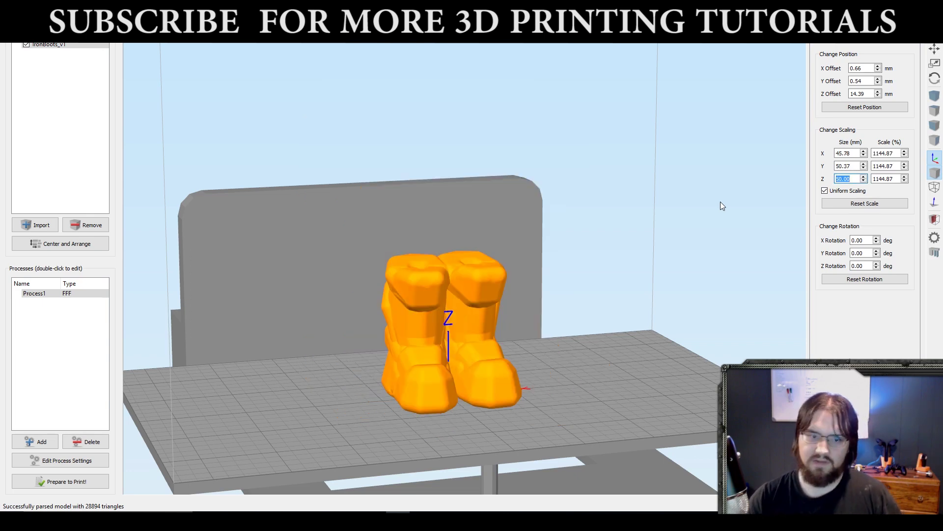
click(722, 205)
drag(623, 362, 589, 310)
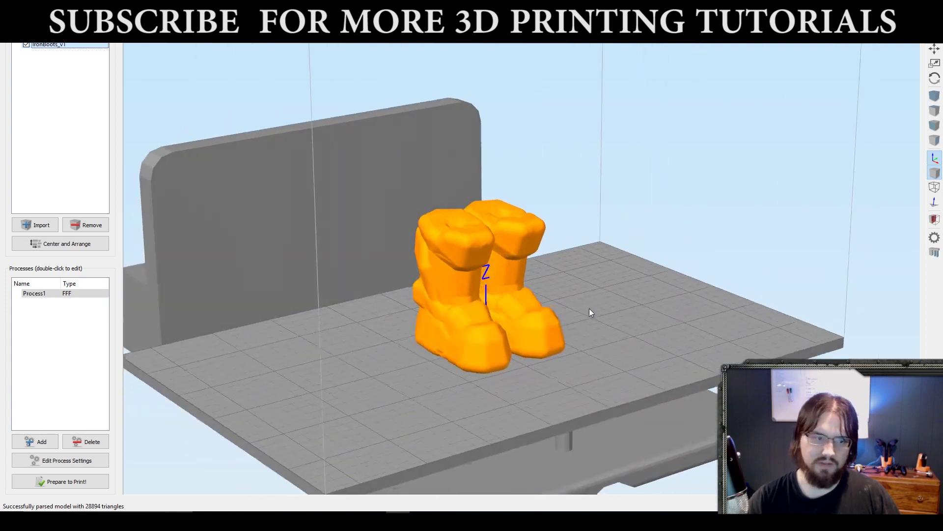
Slice the boots with Prepare to Print! and inspect the toolpath preview (3 h 11 min build).
click(78, 482)
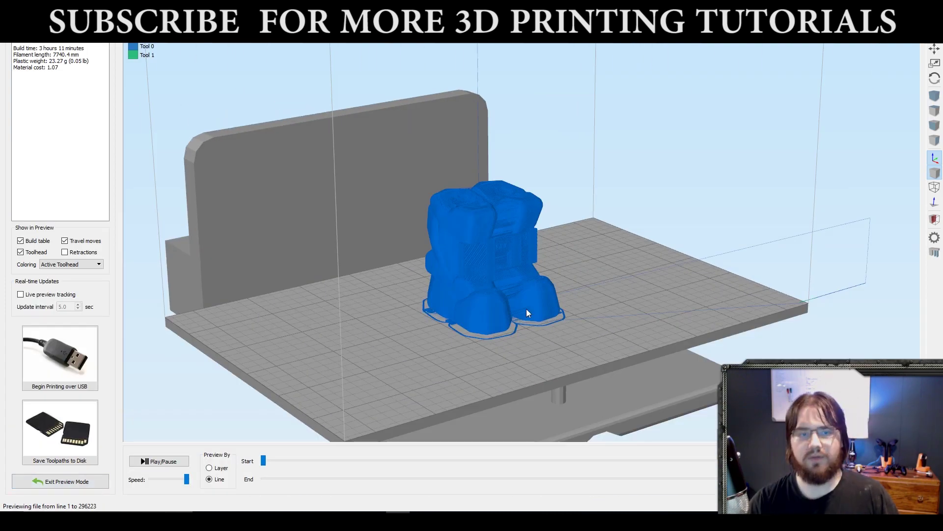
scroll(526, 309, up, 5)
drag(515, 271, 564, 308)
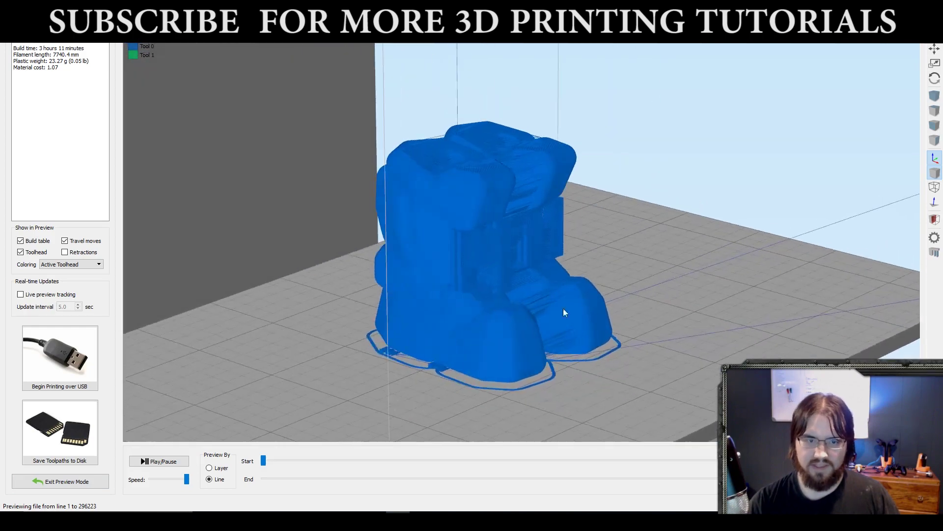
mouse_move(859, 478)
mouse_down()
mouse_move(615, 479)
mouse_move(495, 492)
mouse_move(323, 481)
mouse_move(859, 479)
mouse_up()
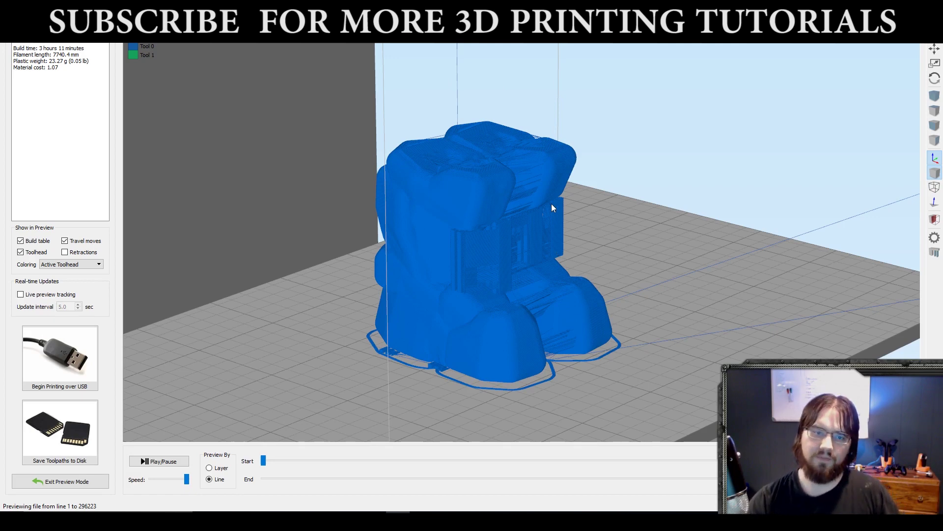
right_drag(551, 203, 558, 206)
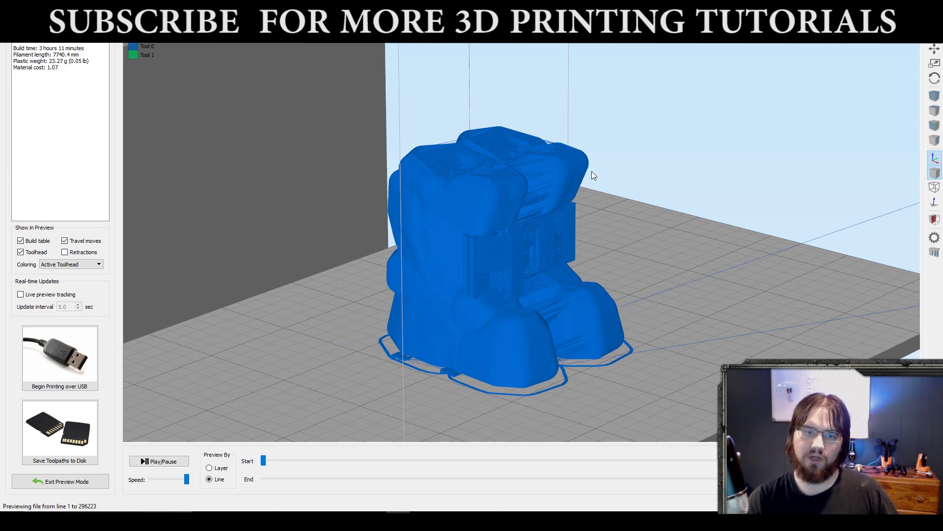
drag(591, 171, 550, 167)
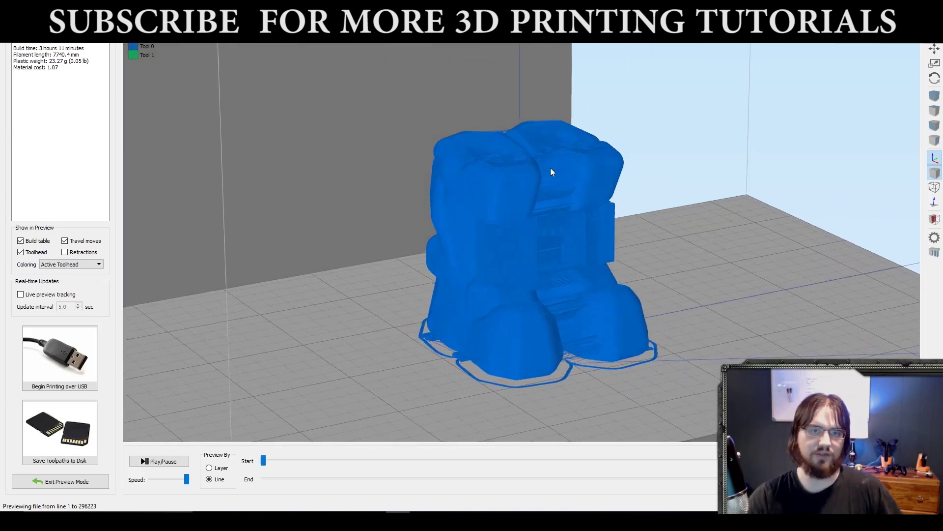